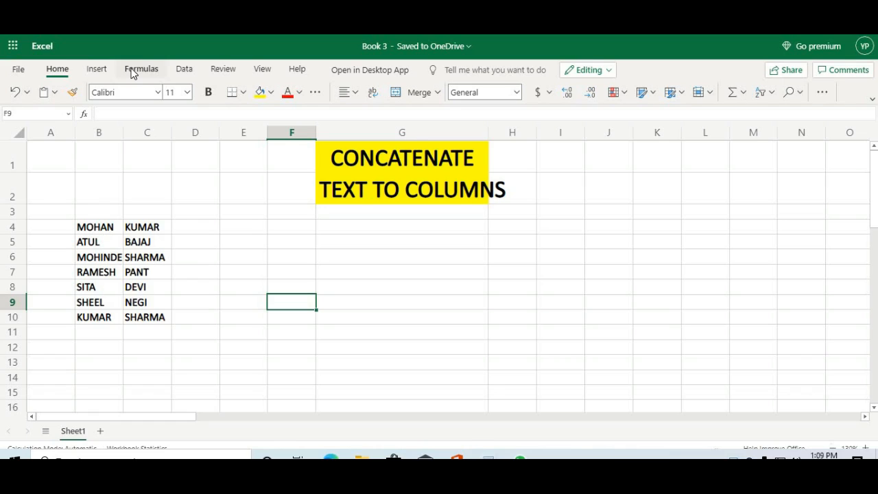
# Enter the column headings FIRST NAME in cell B3 and LAST NAME in cell C3.
pyautogui.click(110, 214)
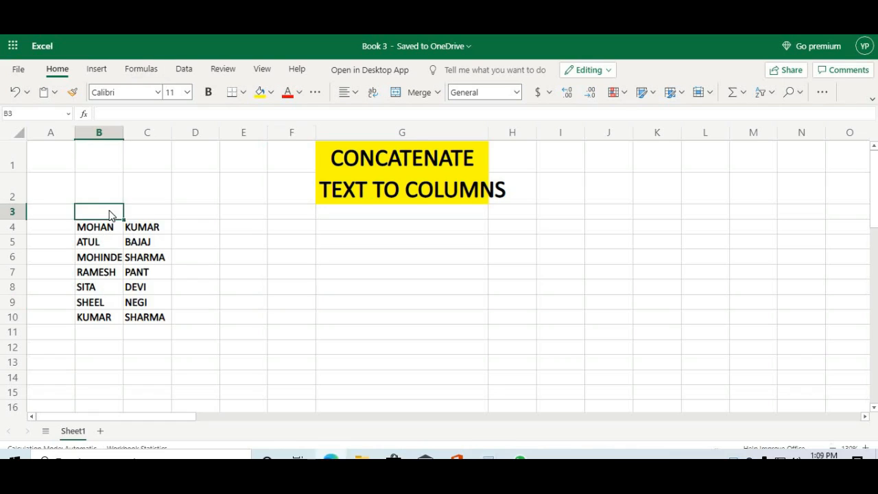
pyautogui.write('FI')
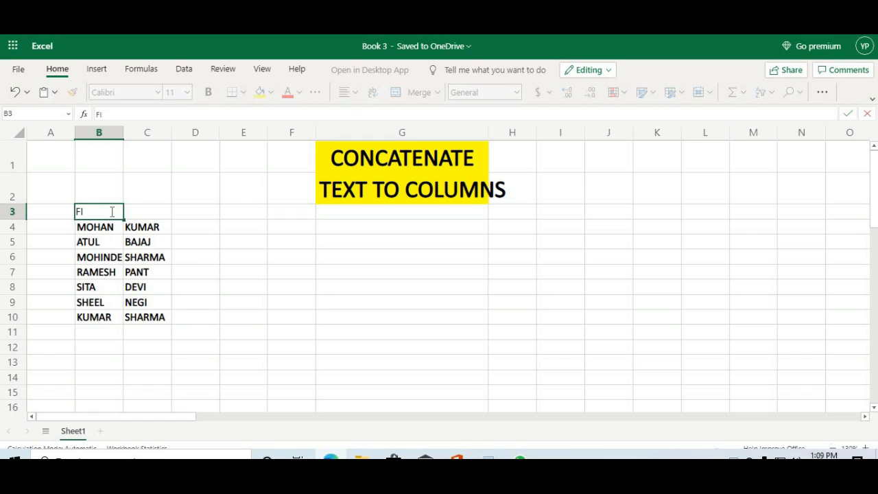
pyautogui.write('RST NAME')
pyautogui.press('Tab')
pyautogui.write('LAST NAME')
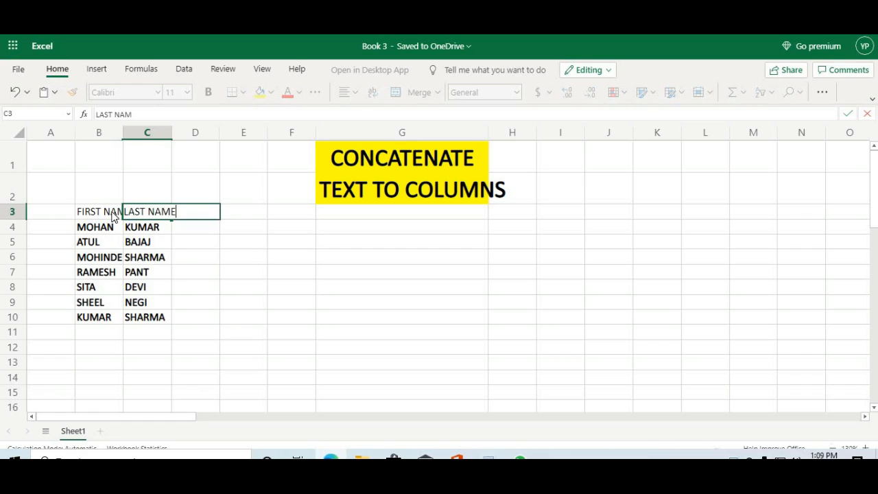
pyautogui.click(212, 350)
# Copy the bold formatting of the list entry in B6 onto the headings in B3:C3.
pyautogui.click(103, 259)
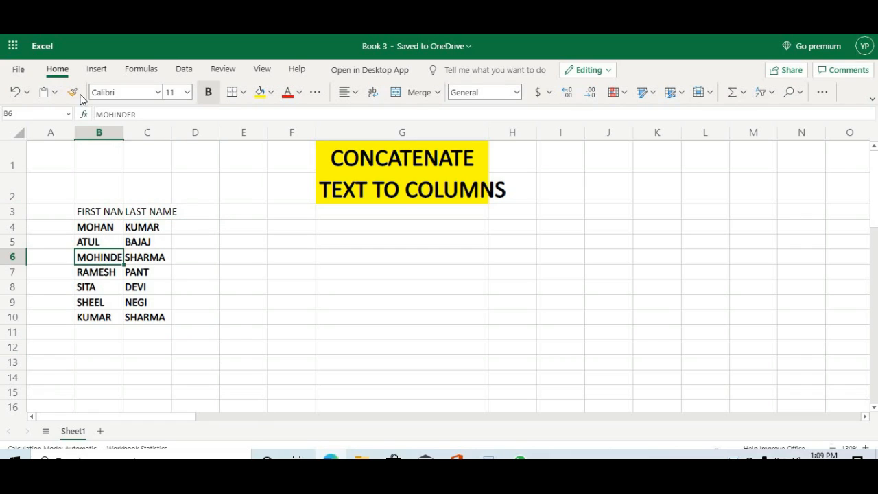
pyautogui.click(72, 93)
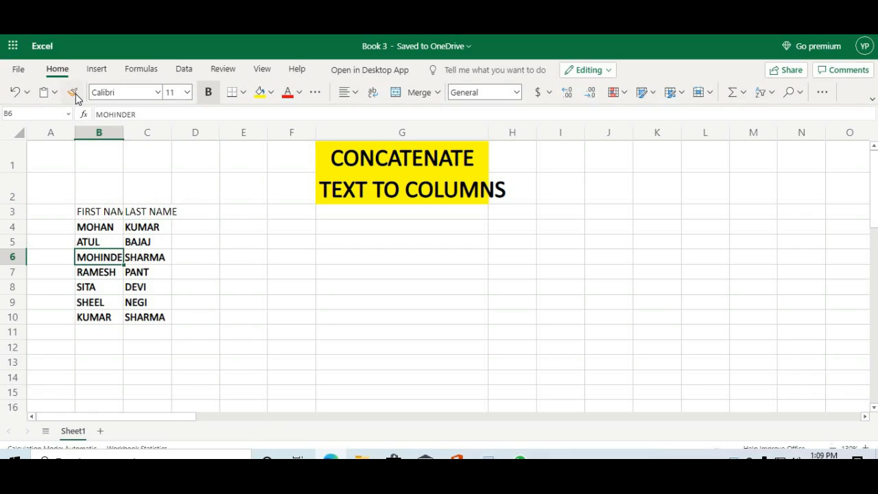
pyautogui.click(107, 204)
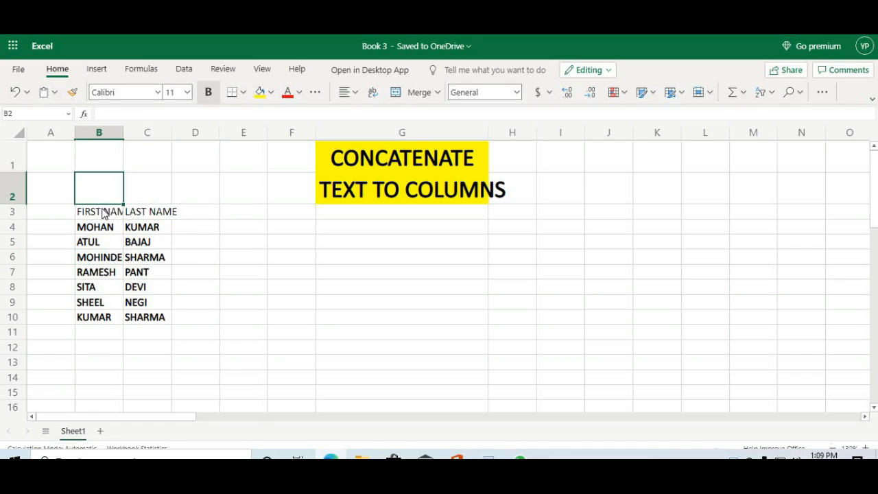
pyautogui.click(89, 259)
pyautogui.click(72, 92)
pyautogui.moveTo(96, 216)
pyautogui.mouseDown()
pyautogui.moveTo(183, 227)
pyautogui.moveTo(172, 212)
pyautogui.mouseUp()
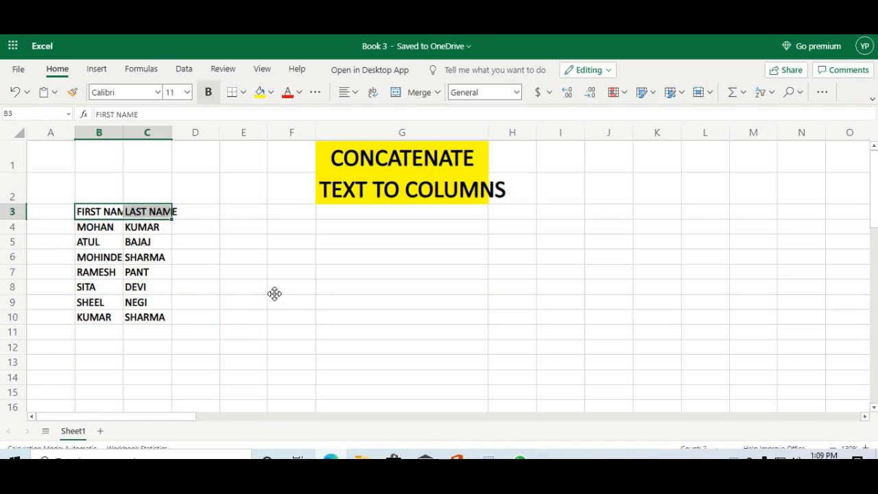
pyautogui.click(274, 293)
# Fit the widths of columns B and C to their contents.
pyautogui.doubleClick(125, 132)
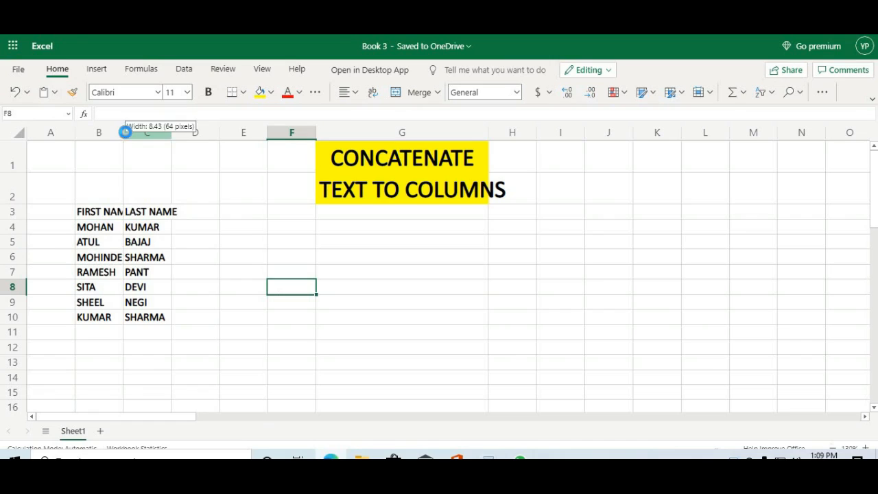
pyautogui.click(212, 214)
pyautogui.moveTo(184, 129); pyautogui.dragTo(184, 129)
pyautogui.doubleClick(184, 129)
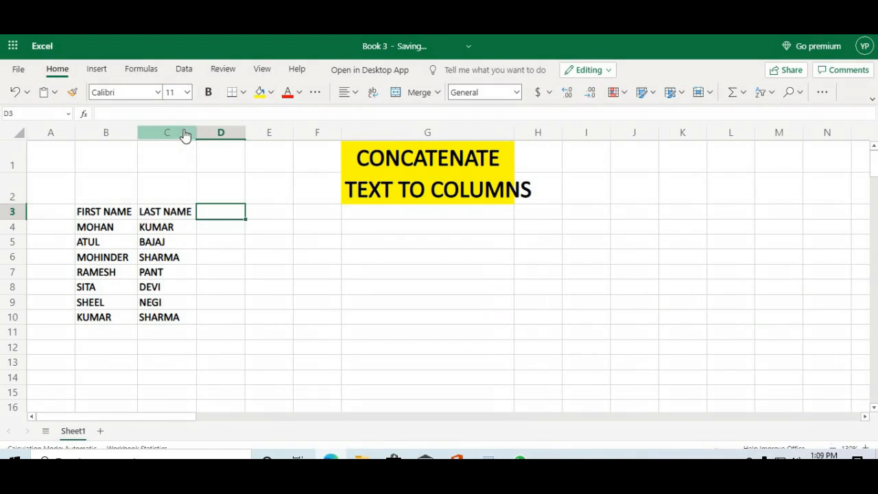
# Fill the heading cells B3:C3 with yellow.
pyautogui.moveTo(114, 209); pyautogui.dragTo(184, 218)
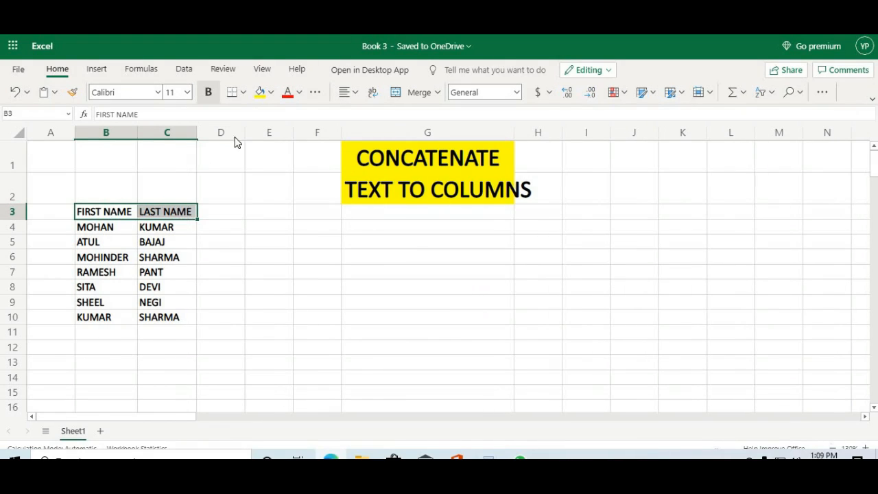
pyautogui.click(260, 92)
pyautogui.click(201, 305)
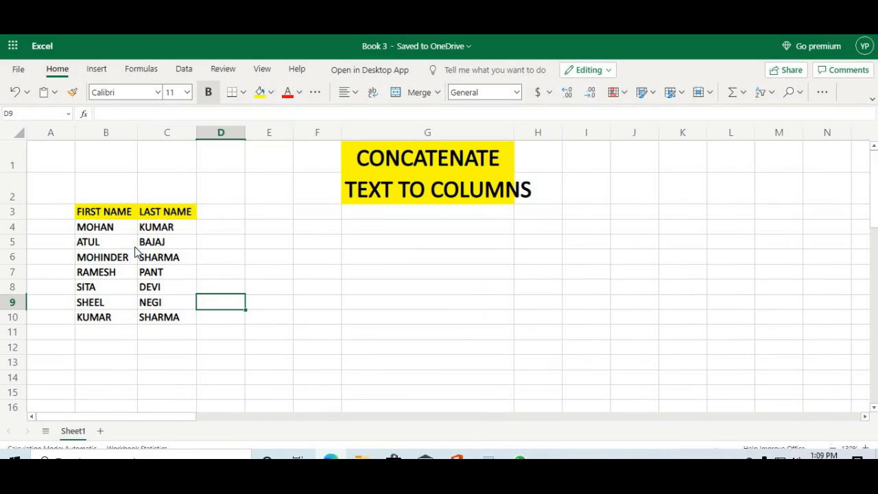
# Apply a thick outside border around the table range B3:C10.
pyautogui.moveTo(114, 214); pyautogui.dragTo(167, 312)
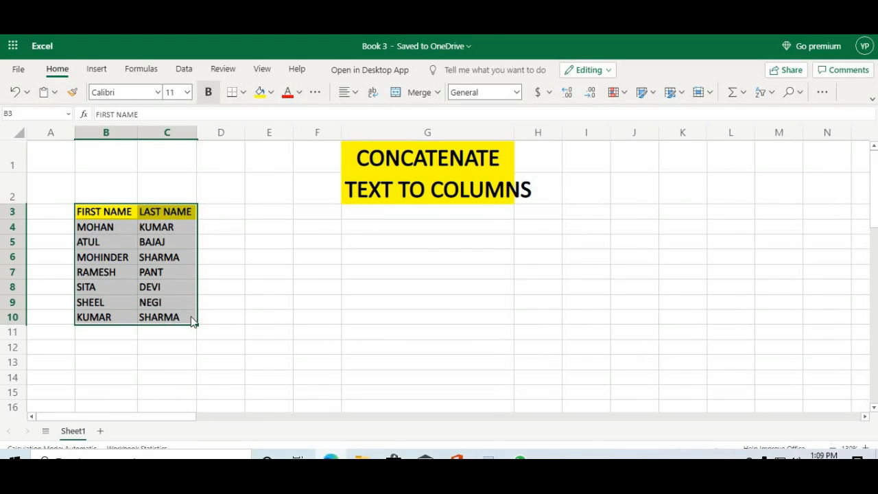
pyautogui.click(243, 92)
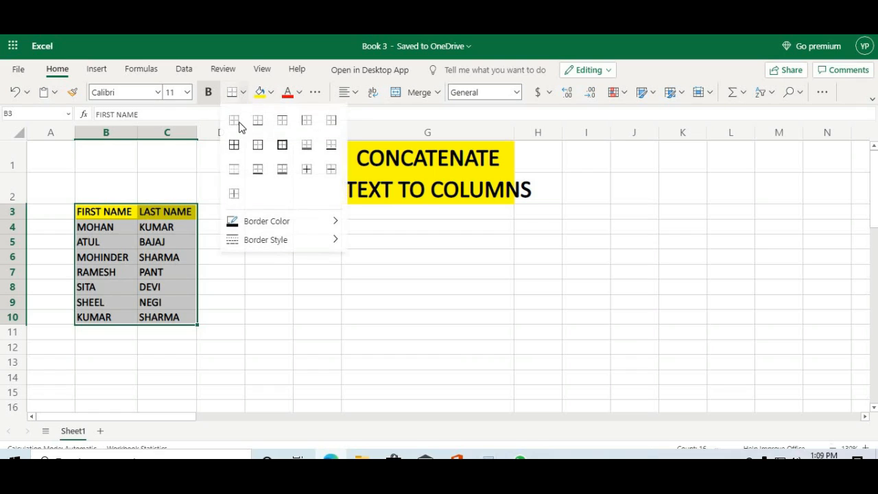
pyautogui.click(281, 145)
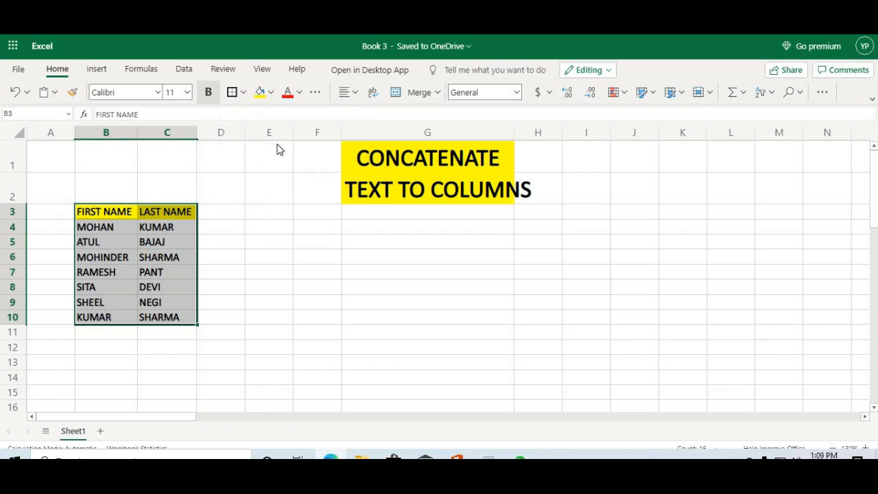
pyautogui.click(227, 214)
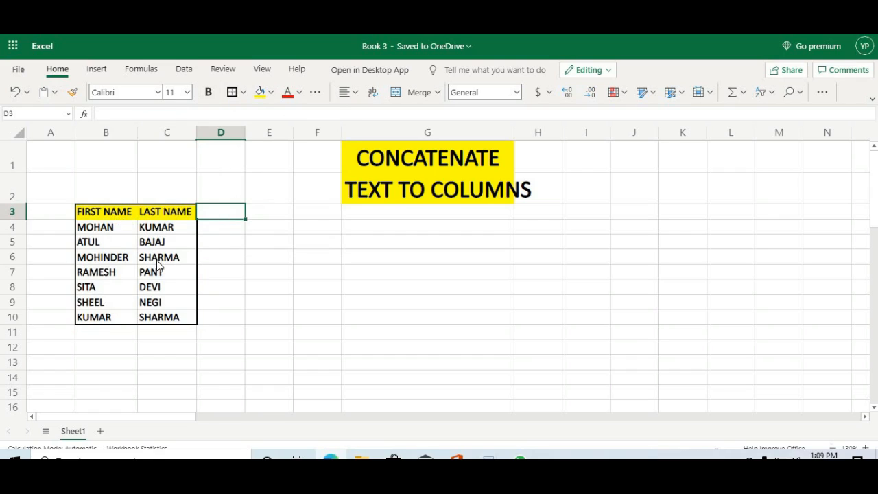
# Apply all borders to every cell of the table range B3:C10.
pyautogui.moveTo(103, 213); pyautogui.dragTo(179, 312)
pyautogui.click(245, 92)
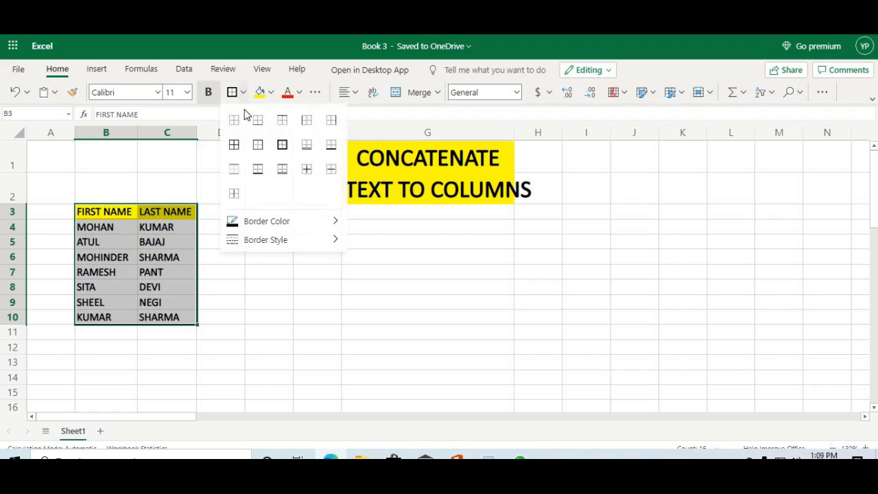
pyautogui.click(235, 146)
pyautogui.click(207, 243)
pyautogui.click(227, 215)
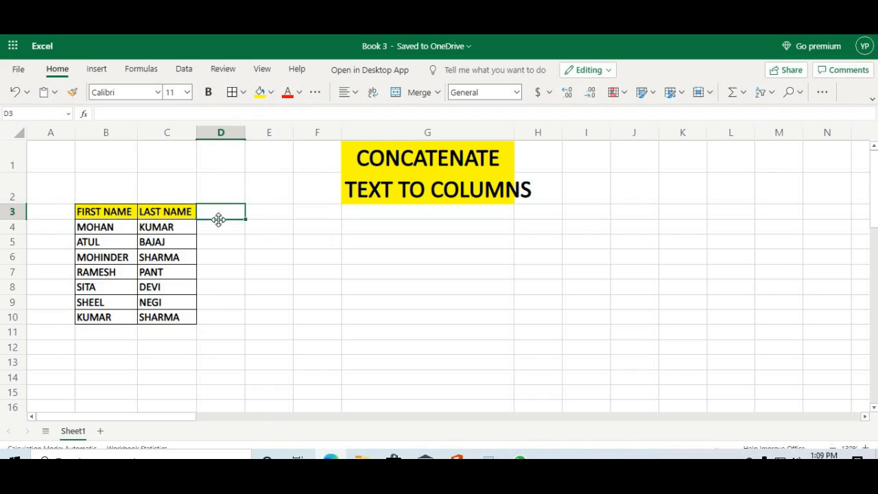
# Enter the formula =CONCATENATE(B4," ",C4) in cell D4 to join the first and last name with a space.
pyautogui.moveTo(110, 230); pyautogui.dragTo(195, 313)
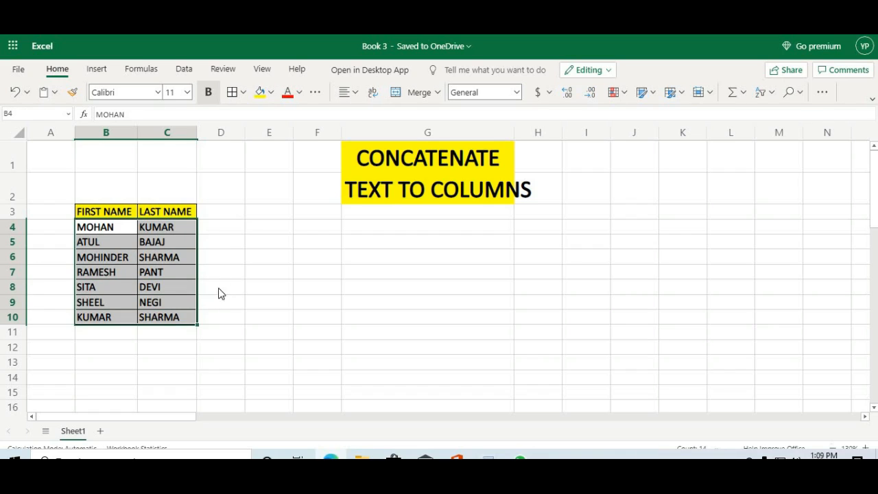
pyautogui.click(224, 231)
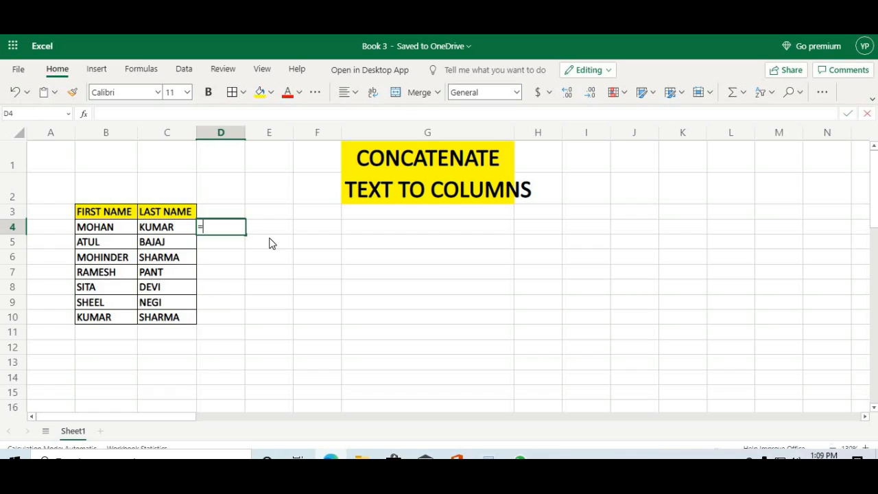
pyautogui.write('=CONCATEN')
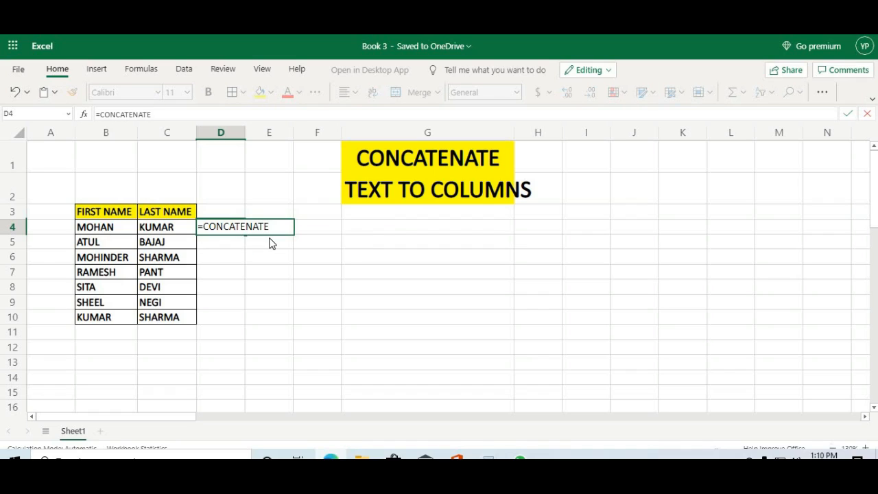
pyautogui.write('ATE(')
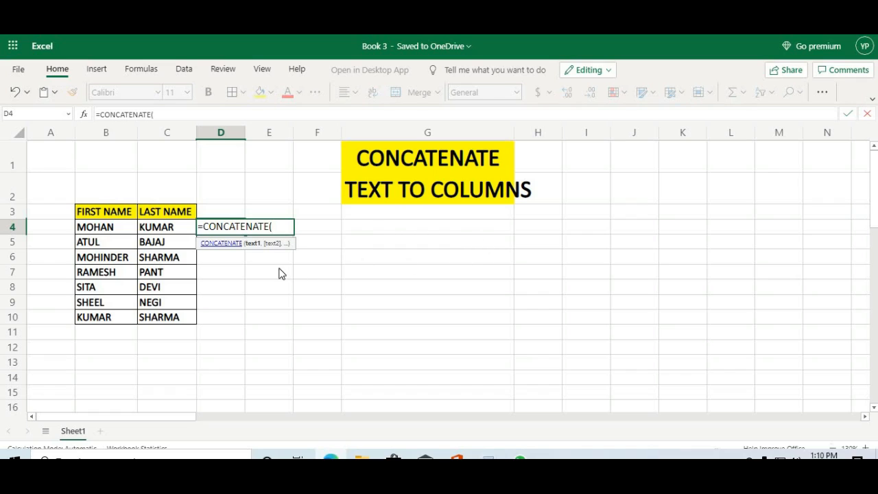
pyautogui.moveTo(243, 253); pyautogui.dragTo(534, 288)
pyautogui.click(533, 284)
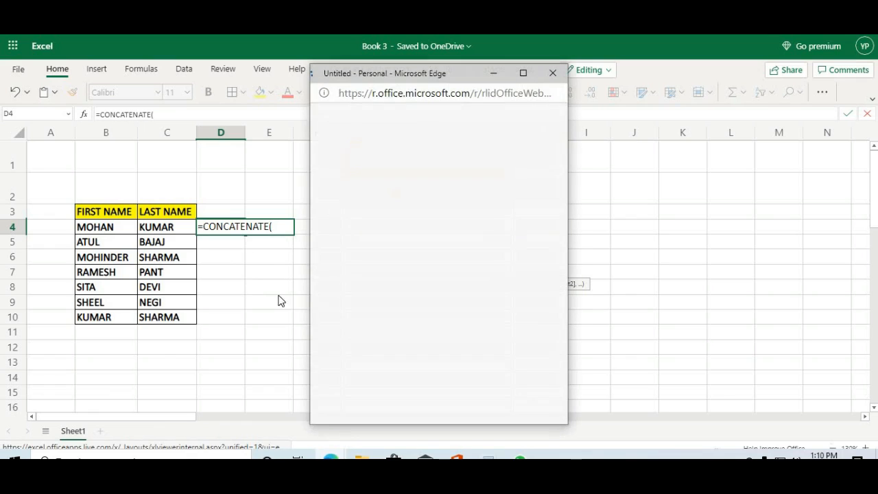
pyautogui.click(552, 73)
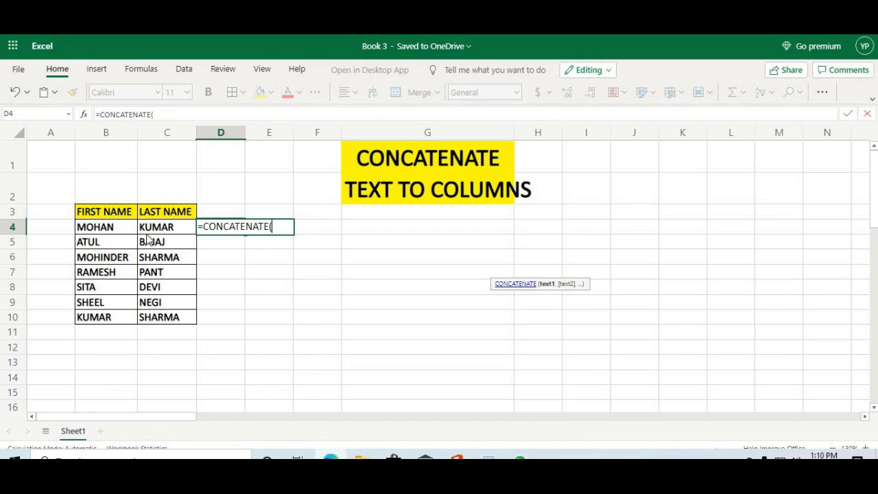
pyautogui.click(126, 232)
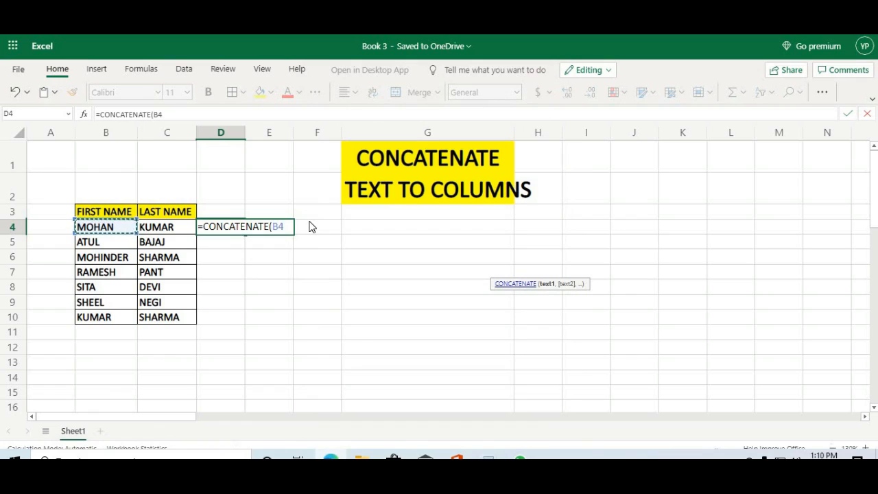
pyautogui.write(',')
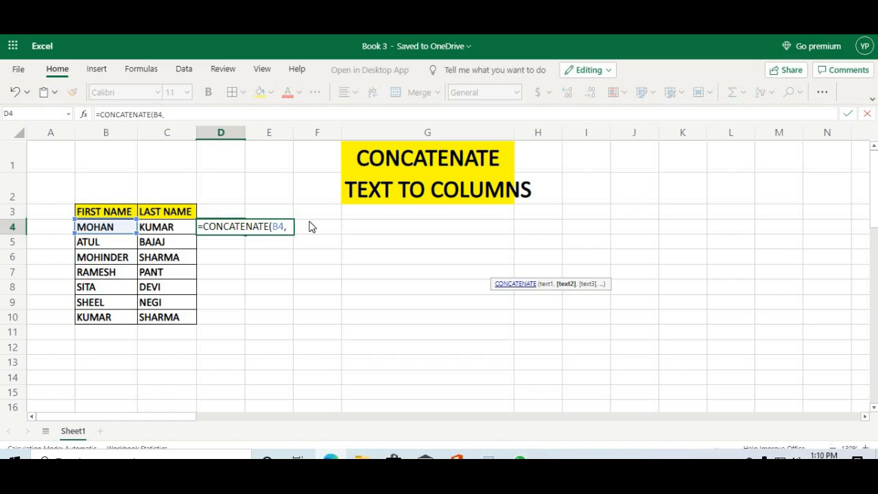
pyautogui.write('" ",')
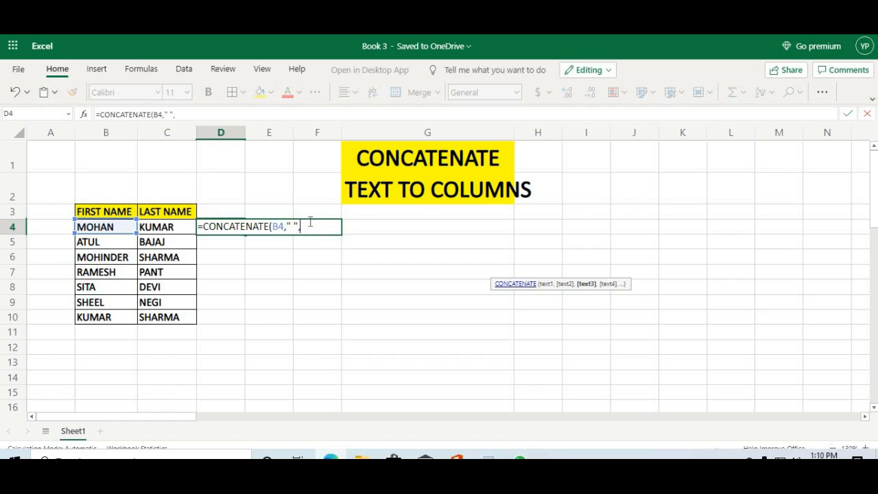
pyautogui.click(177, 233)
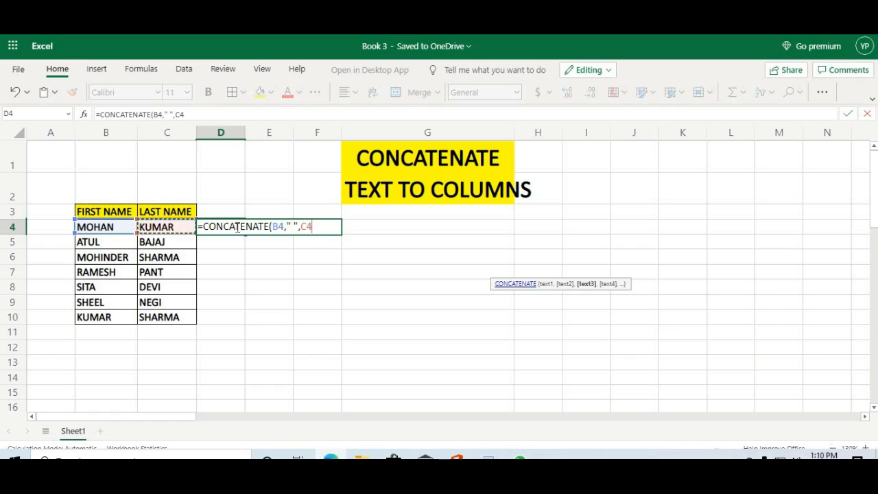
pyautogui.write(')')
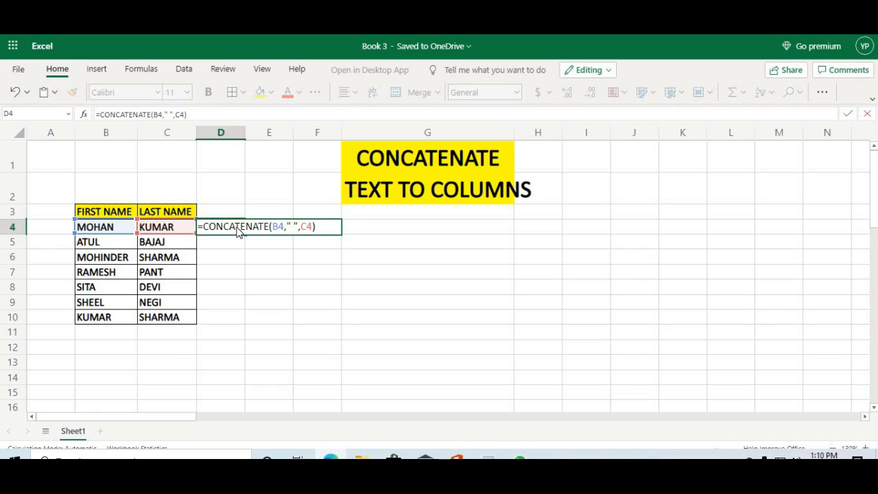
pyautogui.press('Return')
# Fill the CONCATENATE formula from D4 down through D10.
pyautogui.click(237, 231)
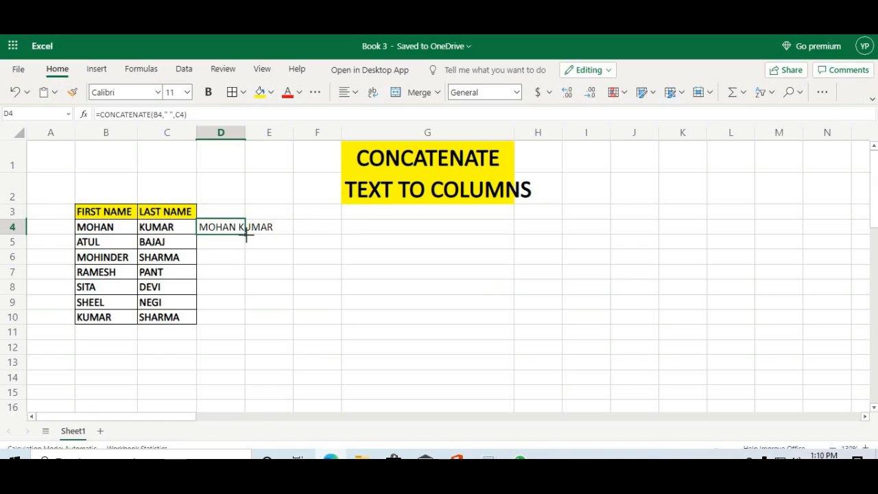
pyautogui.moveTo(240, 233); pyautogui.dragTo(229, 319)
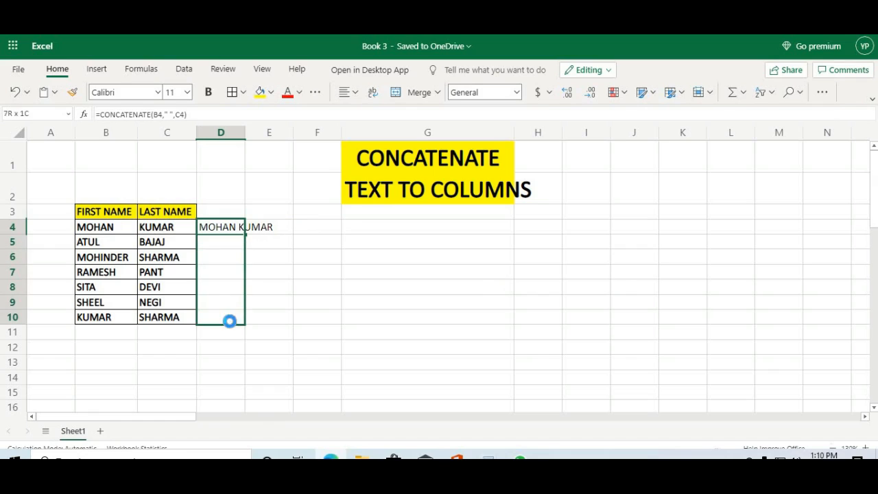
pyautogui.click(310, 304)
# Widen column D for the joined names and apply all borders to D4:D10.
pyautogui.moveTo(245, 133); pyautogui.dragTo(290, 150)
pyautogui.moveTo(261, 227); pyautogui.dragTo(255, 317)
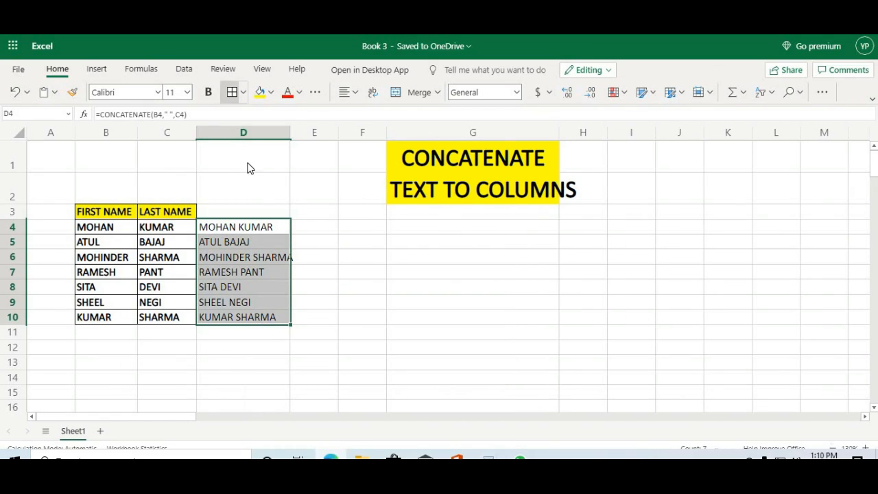
pyautogui.click(362, 256)
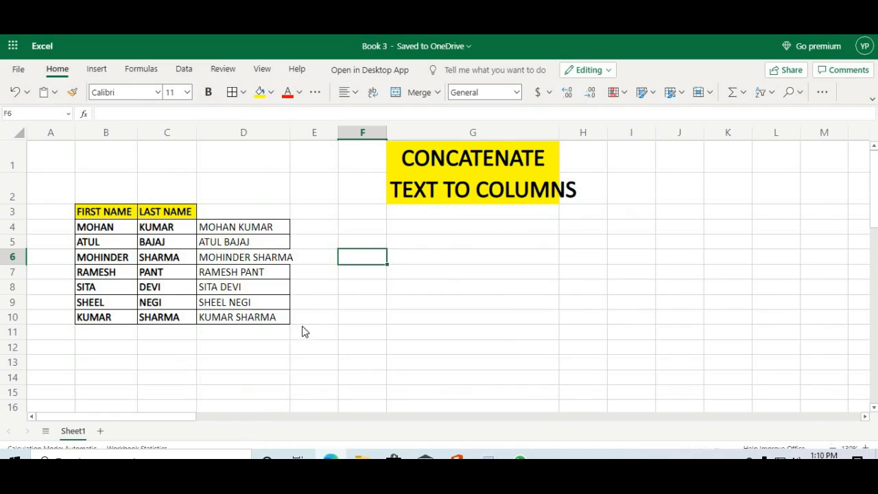
# Enter the partial formula =CONCATE in cell E4 and dismiss the WhatsApp notification.
pyautogui.click(263, 233)
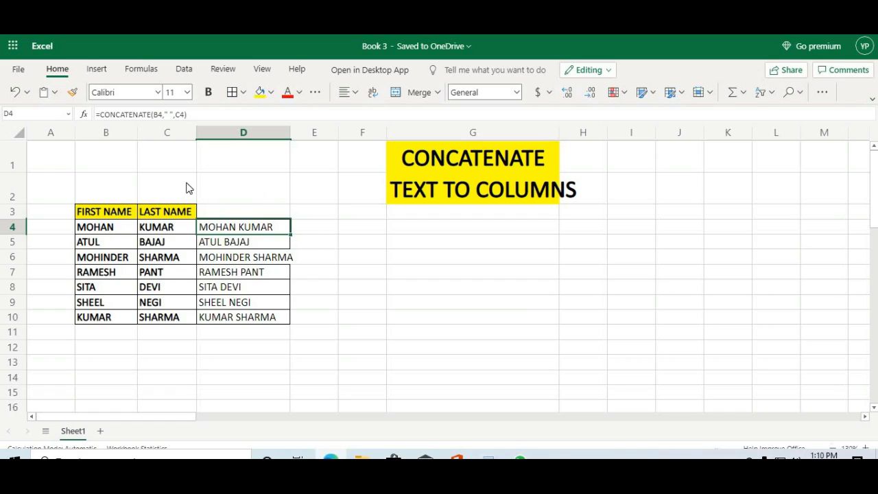
pyautogui.click(305, 231)
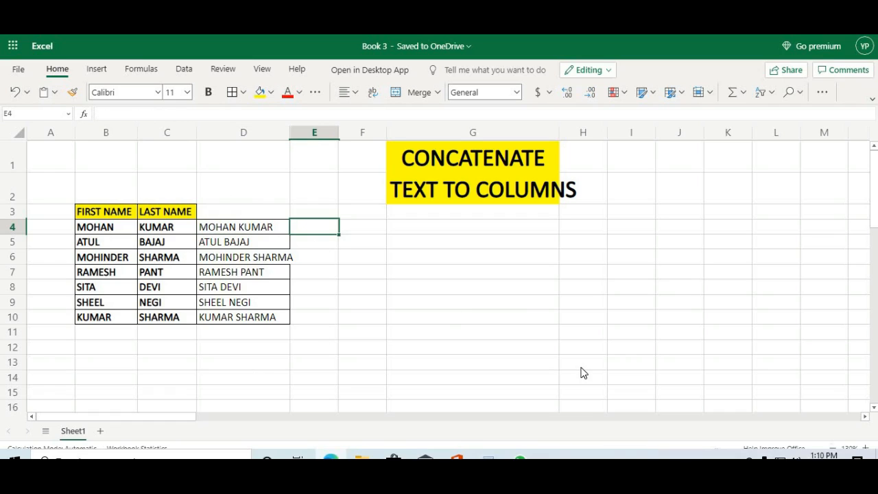
pyautogui.write('=C')
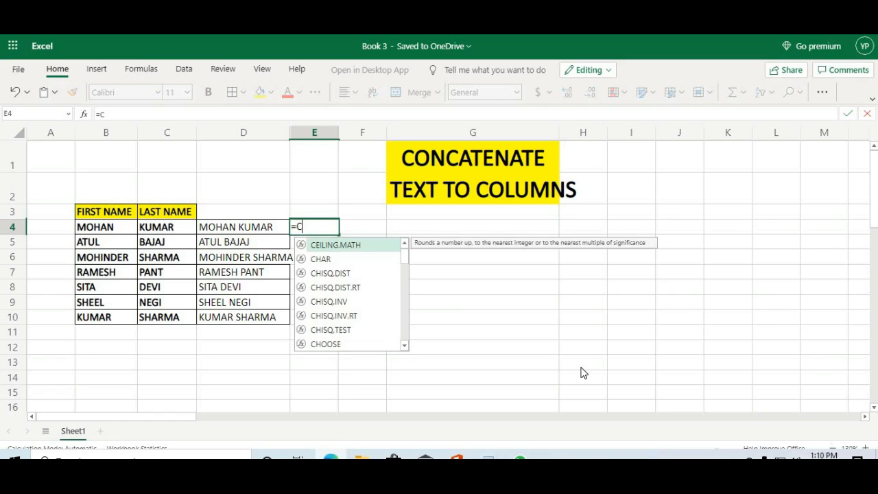
pyautogui.write('ONCAT')
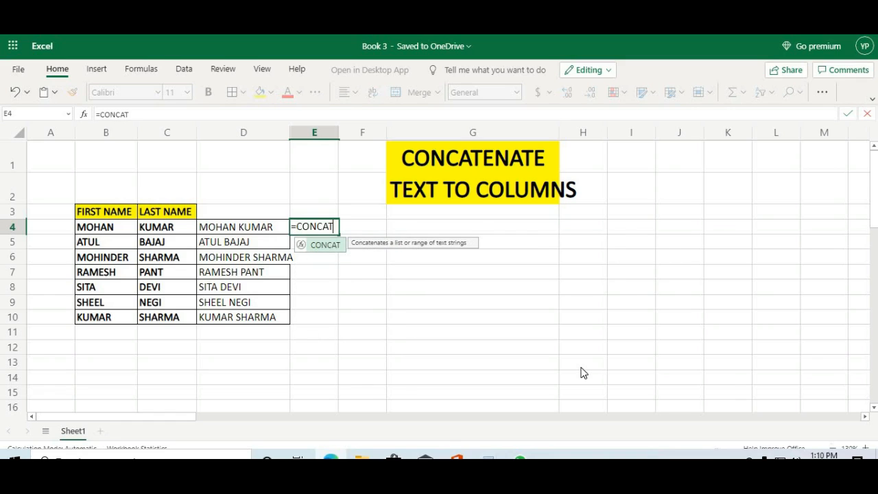
pyautogui.write('E')
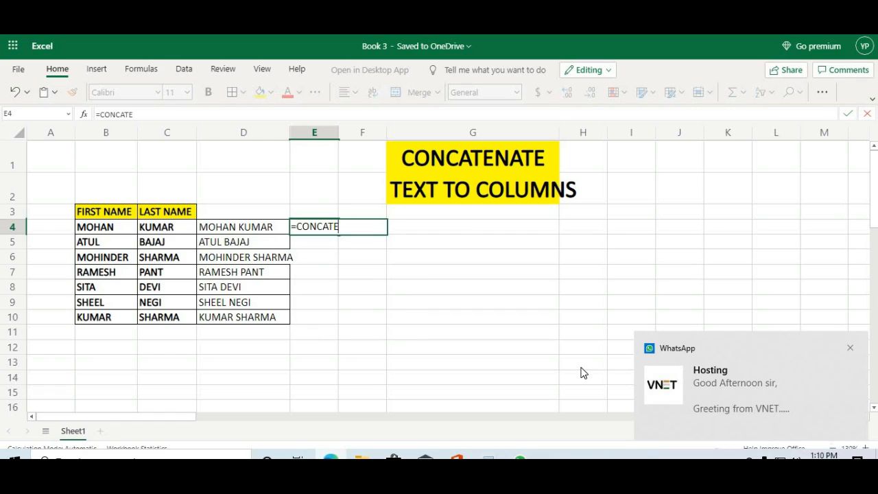
pyautogui.click(849, 348)
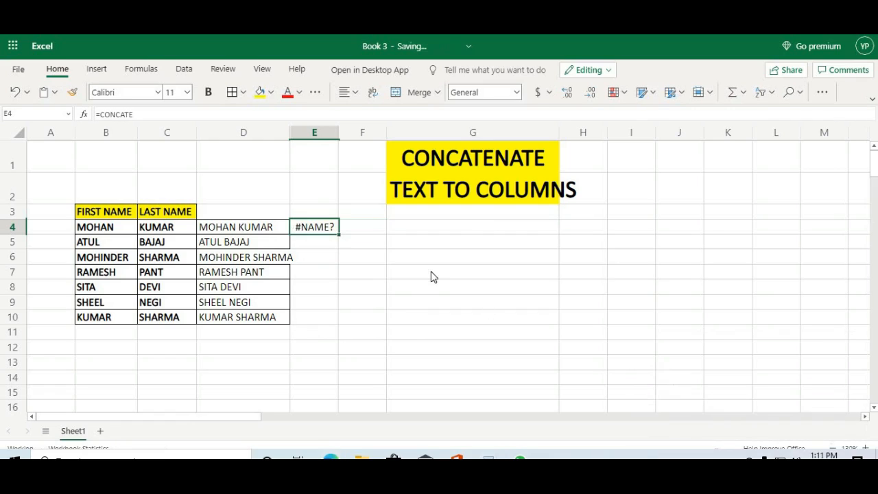
pyautogui.click(189, 114)
pyautogui.write('NATE')
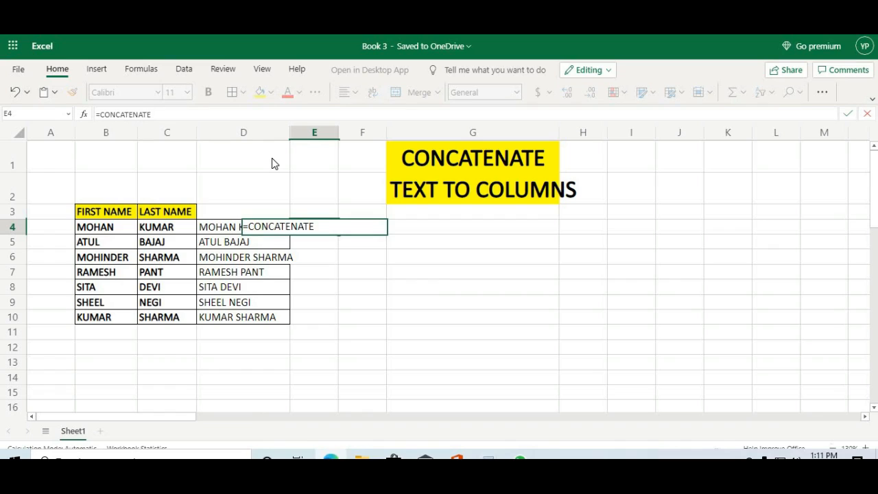
pyautogui.write('(')
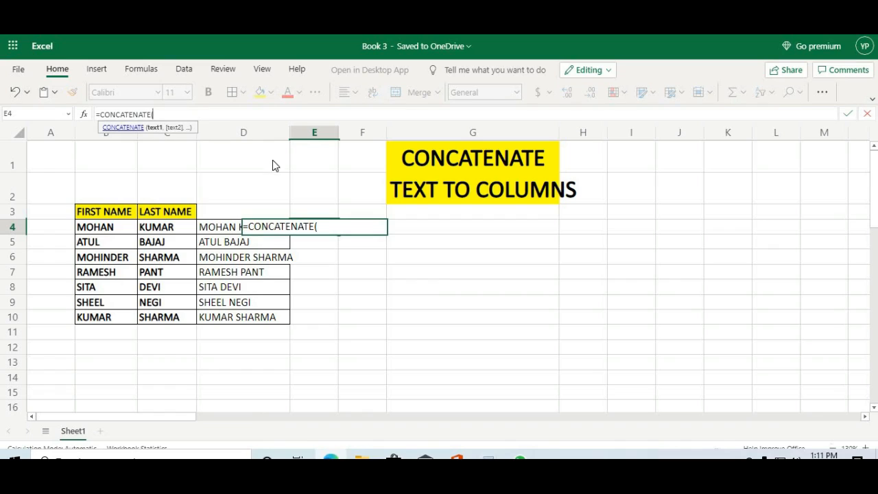
pyautogui.click(108, 226)
pyautogui.write(',')
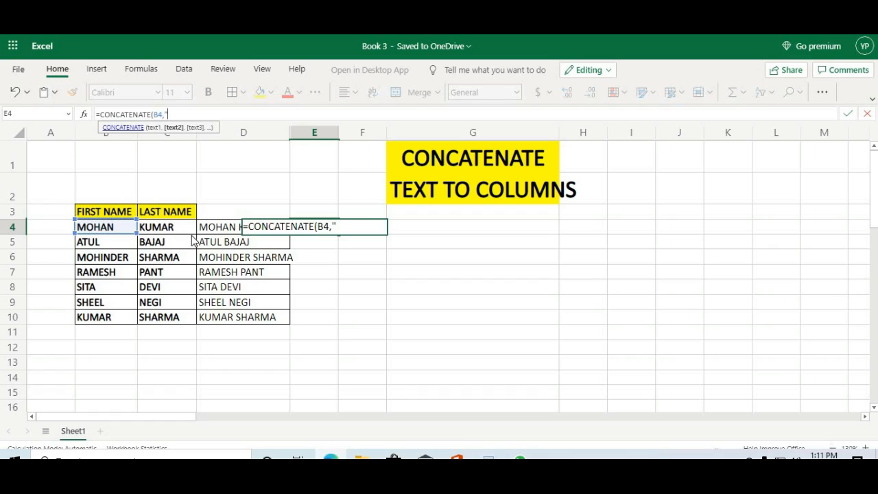
pyautogui.write('"",')
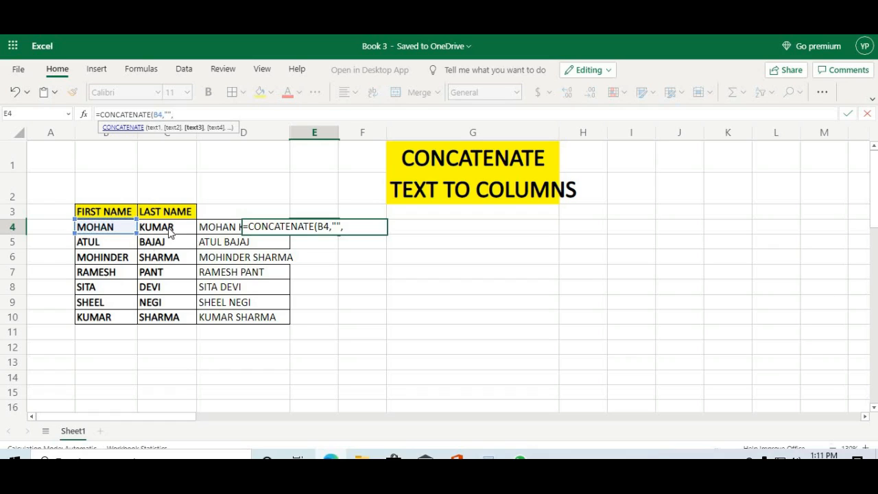
pyautogui.click(170, 232)
pyautogui.write(',"@')
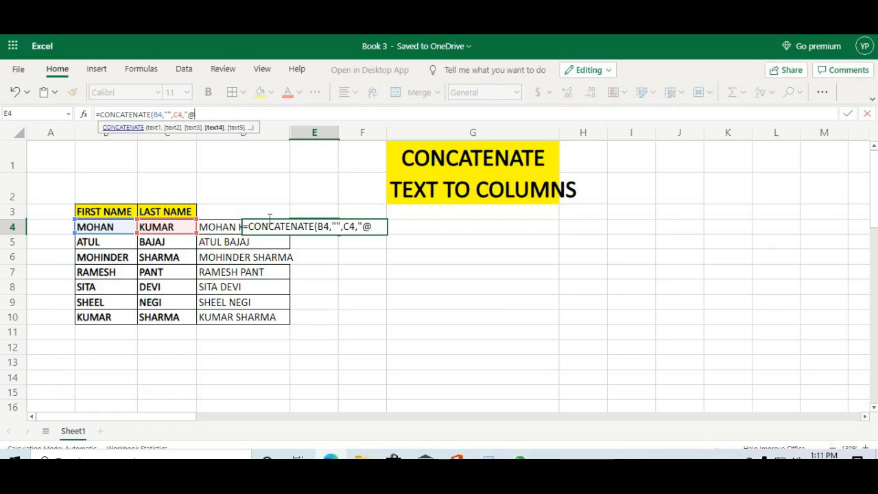
pyautogui.write('AB')
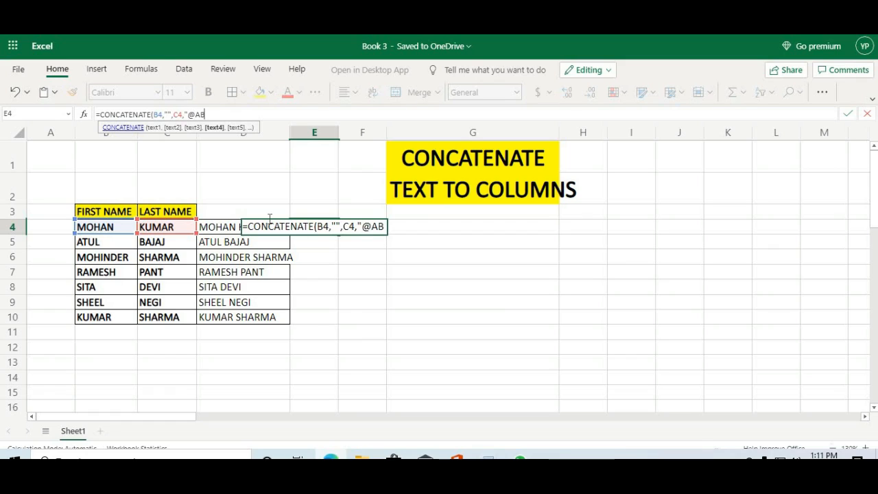
pyautogui.write('C.COM')
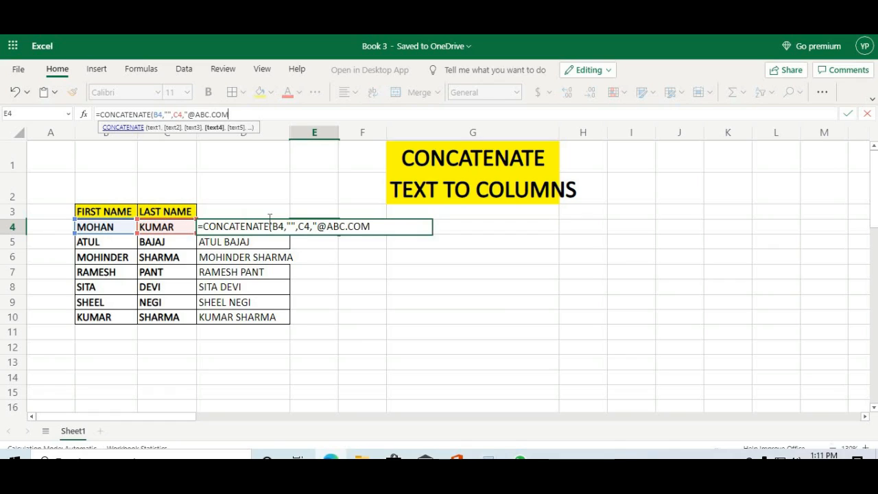
pyautogui.write('")')
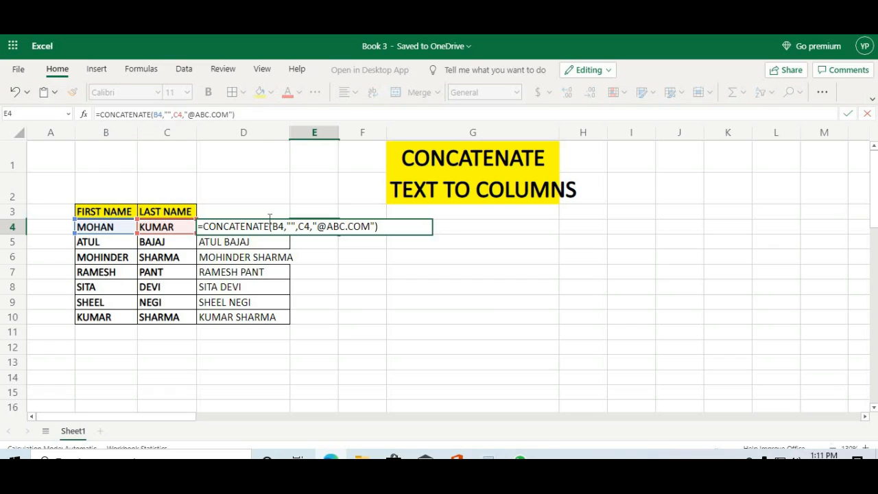
pyautogui.press('Return')
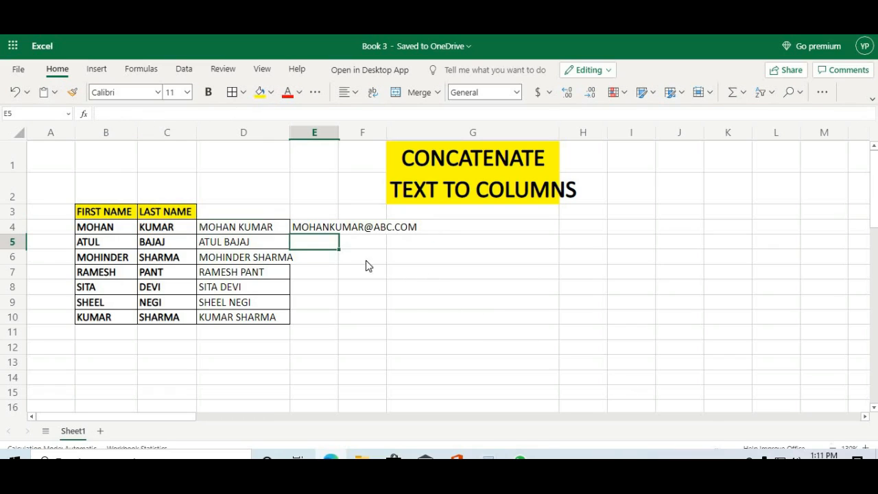
# Fill the e-mail address formula from E4 down through E10.
pyautogui.click(325, 232)
pyautogui.moveTo(338, 234); pyautogui.dragTo(329, 317)
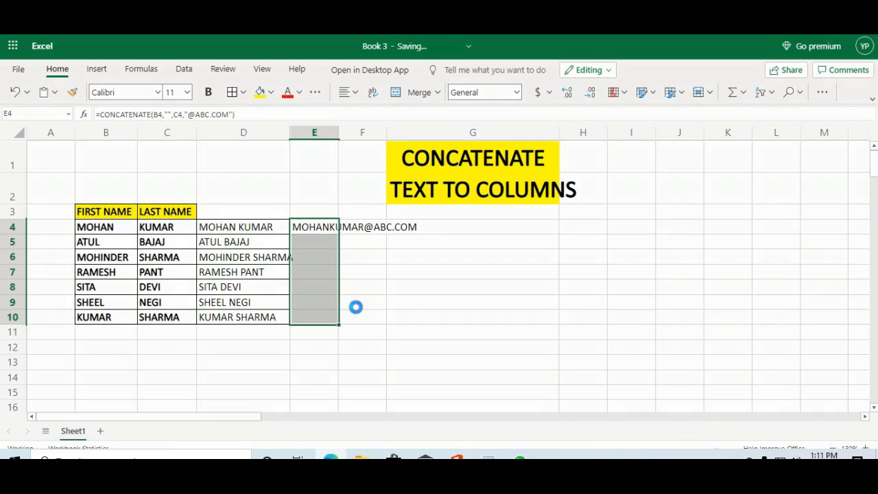
pyautogui.click(403, 308)
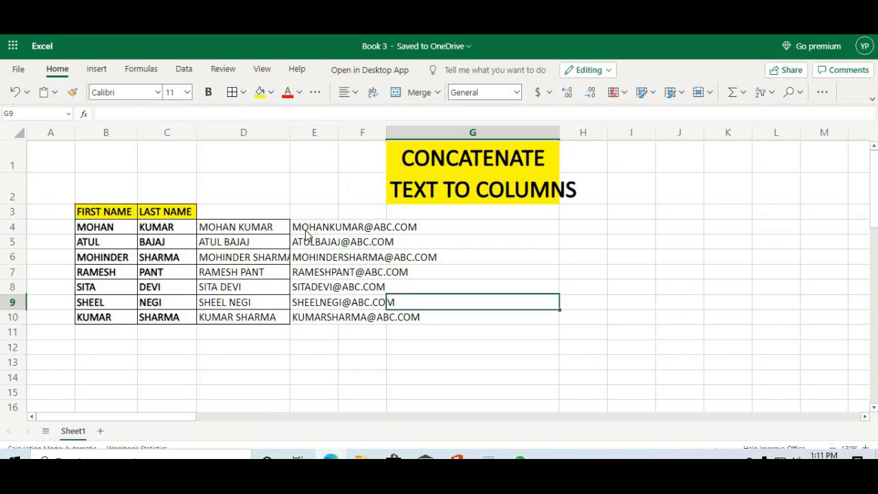
# Try merging the block E4:F9 into one cell and undo the merge.
pyautogui.moveTo(322, 226); pyautogui.dragTo(356, 312)
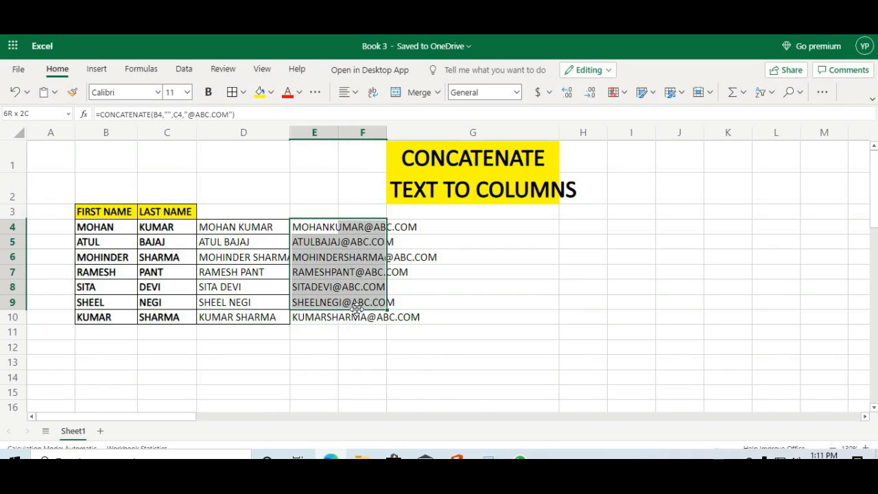
pyautogui.click(417, 94)
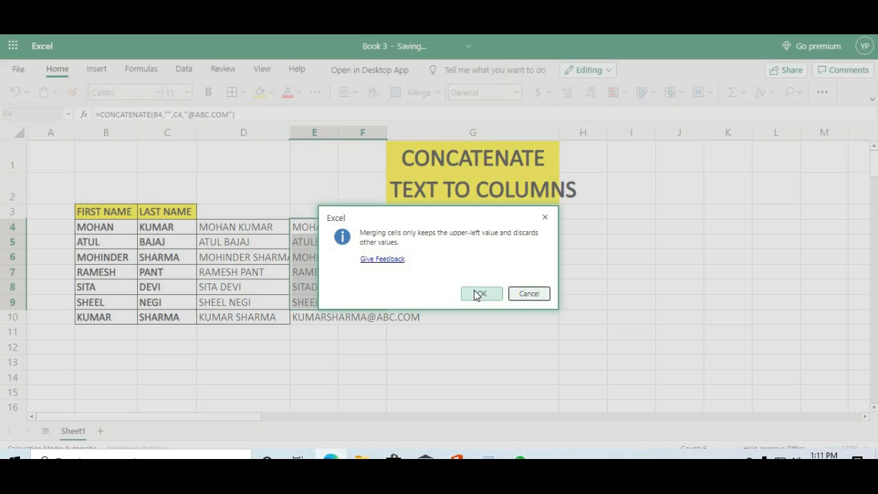
pyautogui.click(480, 294)
pyautogui.click(407, 296)
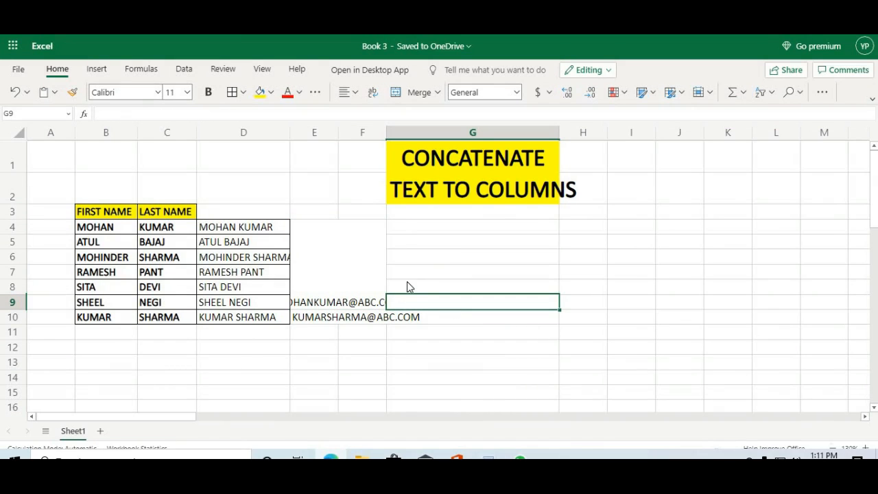
pyautogui.hotkey('ctrl', 'z')
# Merge cells E4 and F4 for the first e-mail address.
pyautogui.moveTo(327, 232); pyautogui.dragTo(363, 230)
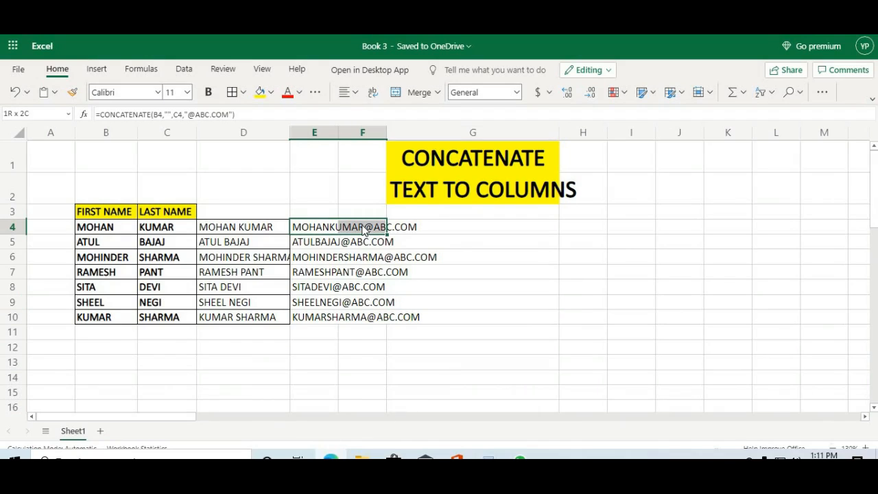
pyautogui.click(403, 92)
# Try merging the remaining e-mail cells E5:F10 as one block and undo the merge.
pyautogui.moveTo(321, 246); pyautogui.dragTo(364, 319)
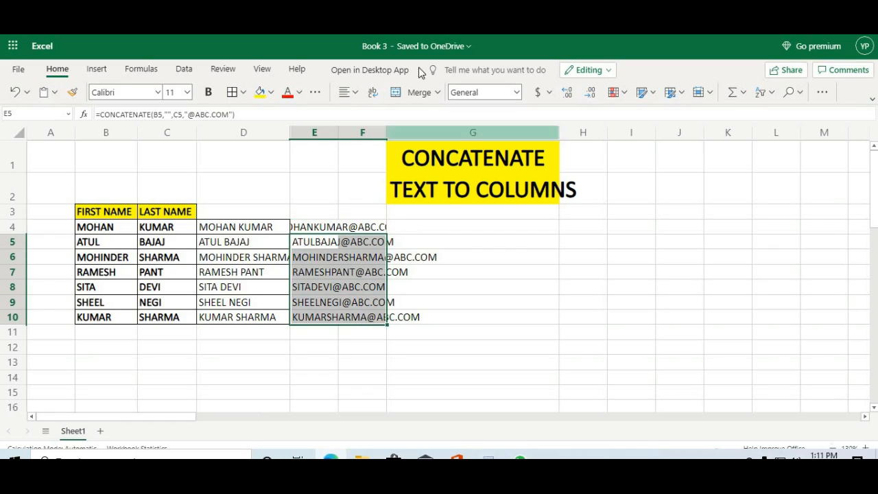
pyautogui.click(412, 96)
pyautogui.click(466, 289)
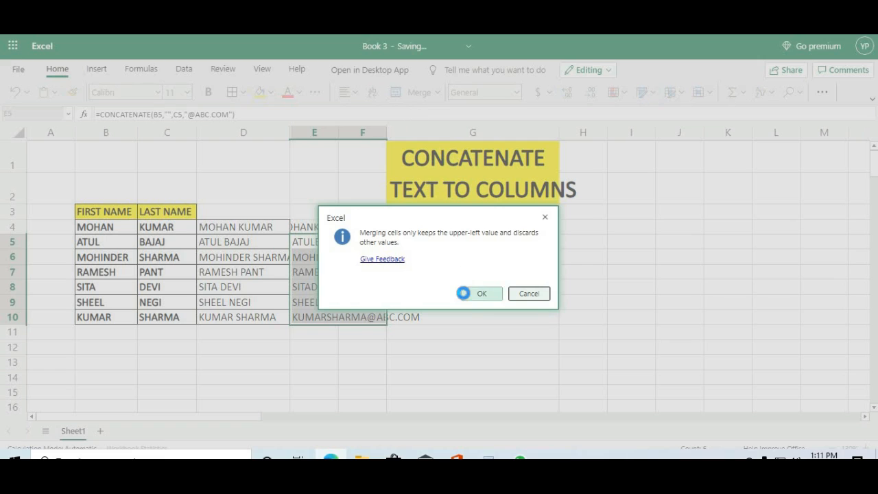
pyautogui.click(425, 293)
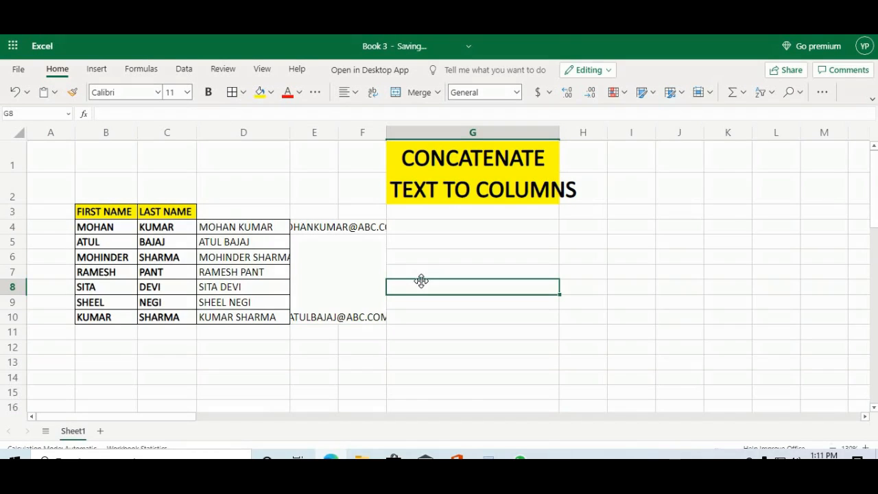
pyautogui.hotkey('ctrl', 'z')
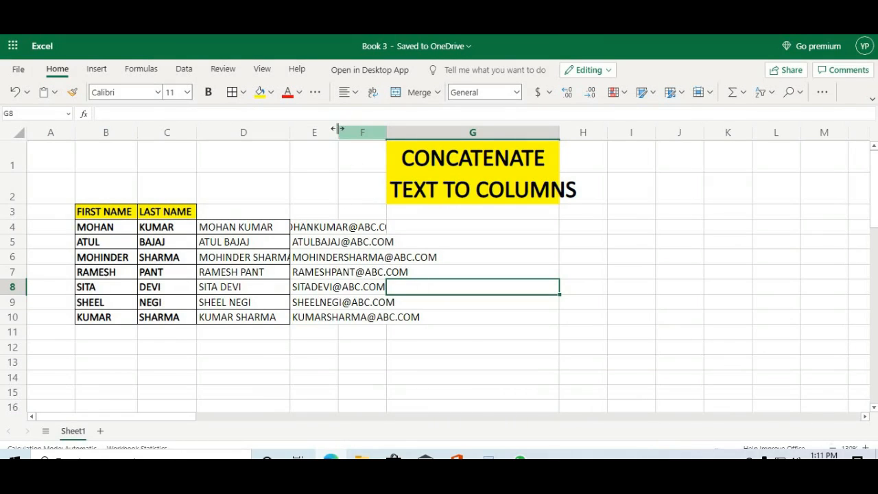
# Widen column E for the e-mail addresses and format E4:F10 as left-aligned bold text.
pyautogui.moveTo(338, 132); pyautogui.dragTo(408, 129)
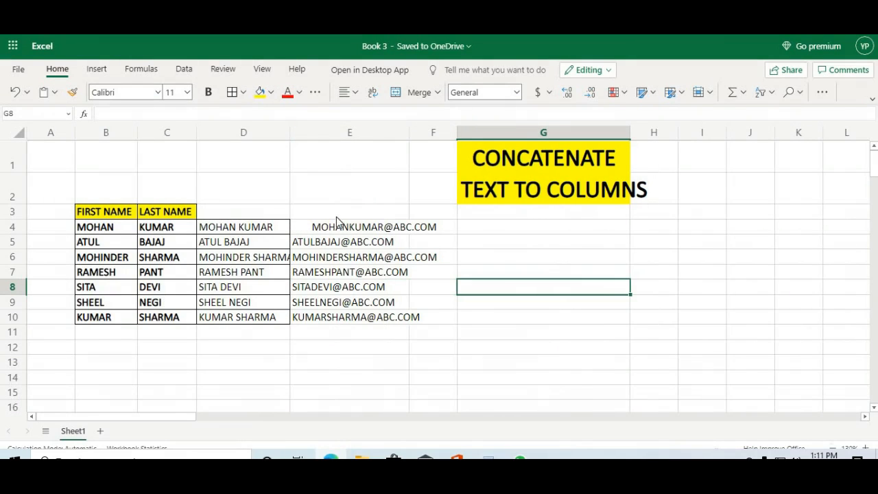
pyautogui.moveTo(358, 226); pyautogui.dragTo(353, 317)
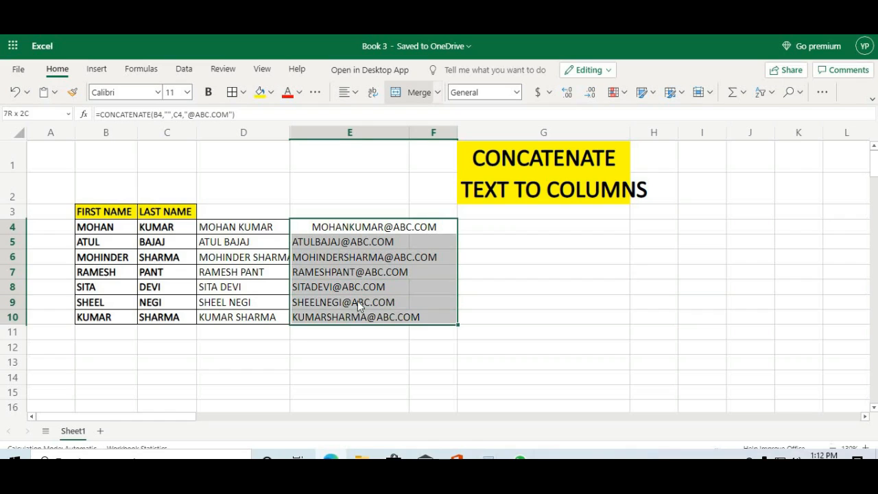
pyautogui.click(358, 97)
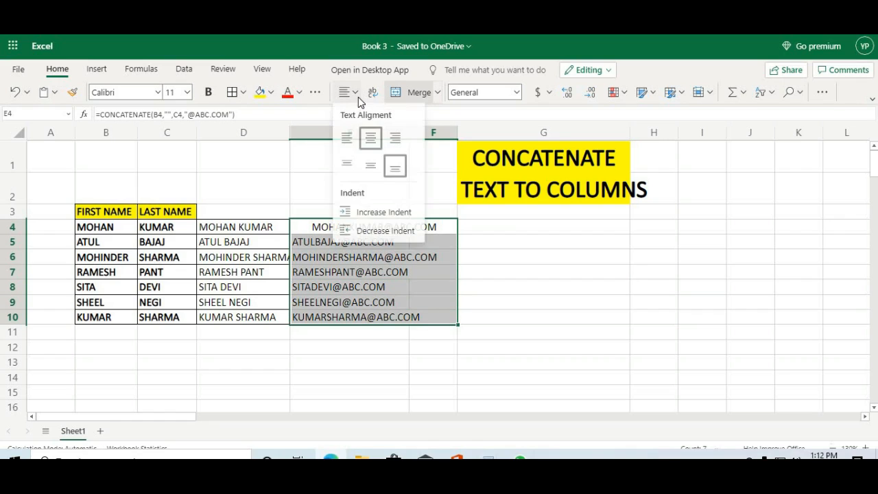
pyautogui.click(346, 138)
pyautogui.click(208, 92)
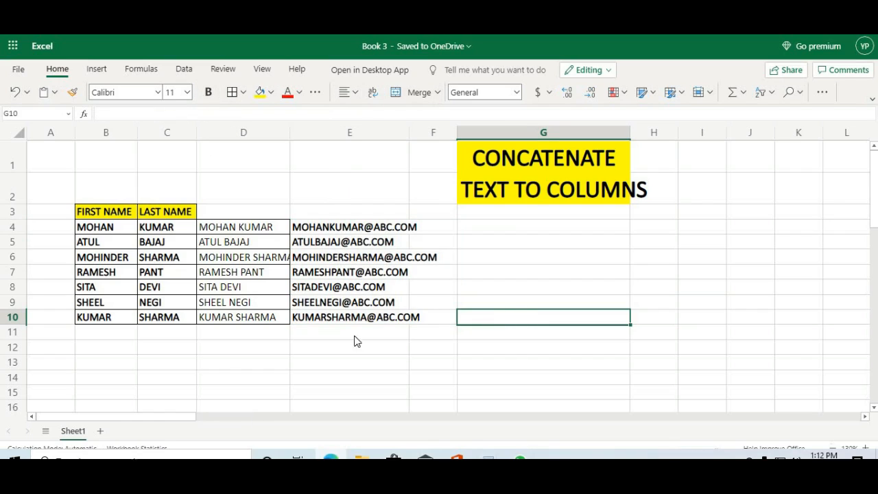
# Copy the joined names in D4:D10 and paste them as values into G4:G10.
pyautogui.moveTo(235, 227); pyautogui.dragTo(234, 317)
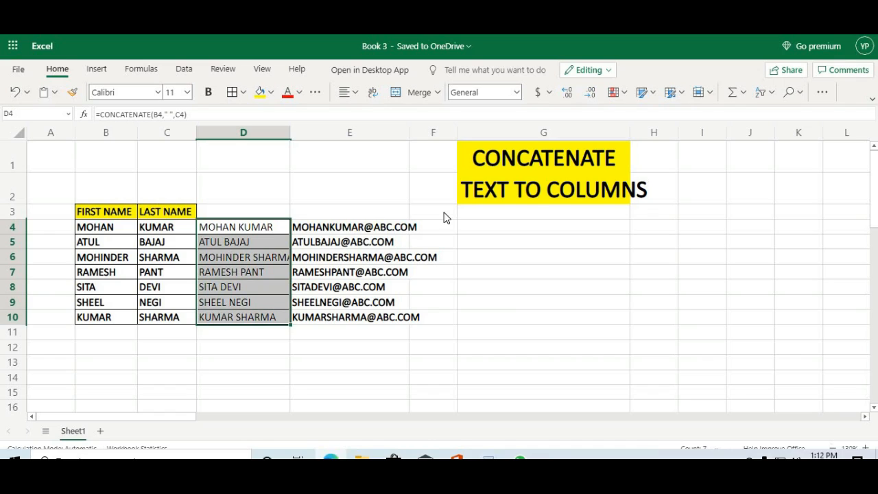
pyautogui.rightClick(220, 240)
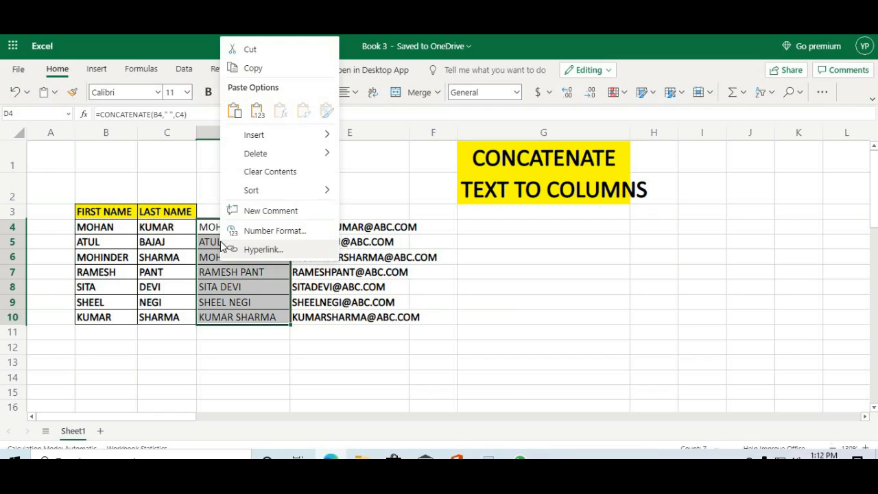
pyautogui.click(251, 69)
pyautogui.click(472, 231)
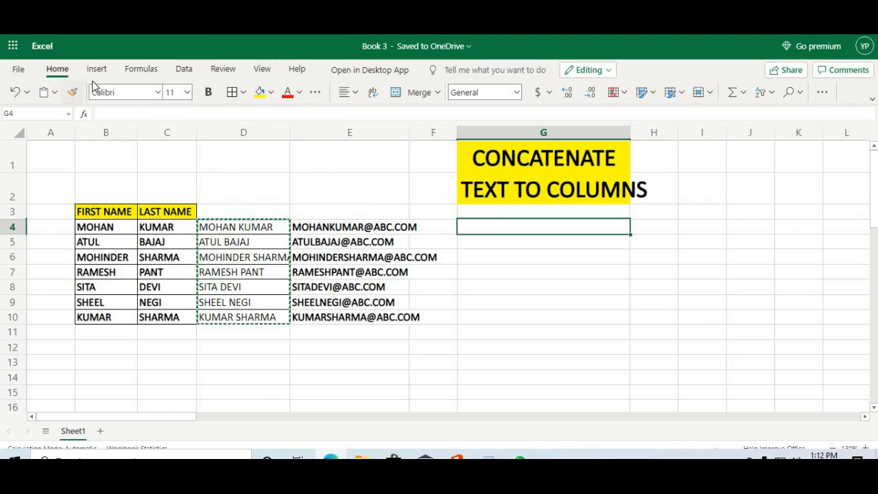
pyautogui.click(56, 93)
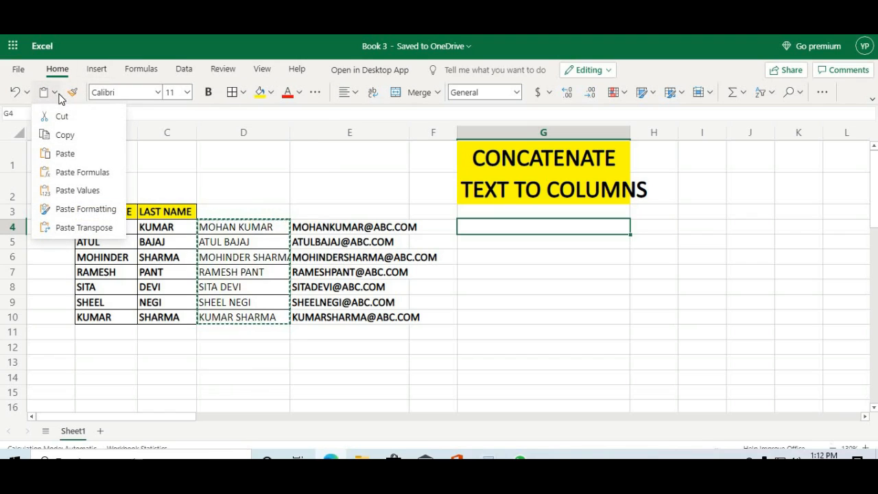
pyautogui.click(76, 192)
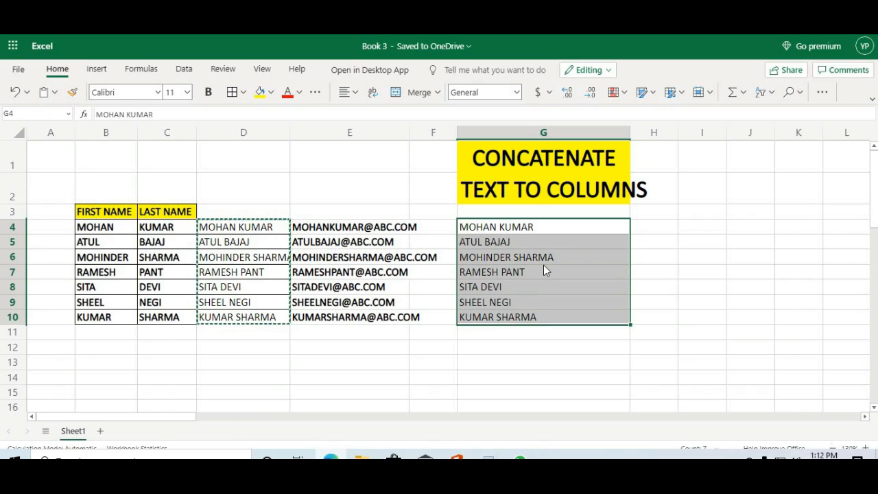
pyautogui.click(532, 274)
pyautogui.click(533, 227)
pyautogui.click(533, 259)
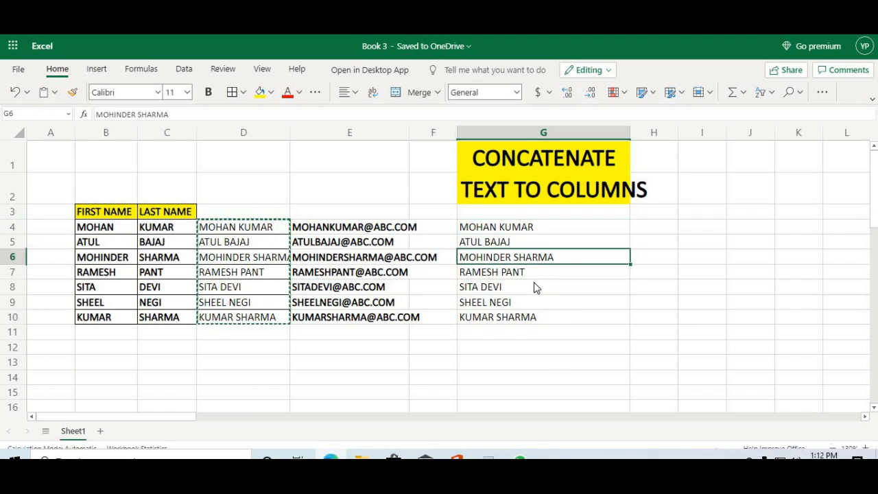
# Compare the contents of the pasted name cells in column G with the CONCATENATE formula in D4.
pyautogui.click(528, 286)
pyautogui.click(518, 317)
pyautogui.click(269, 228)
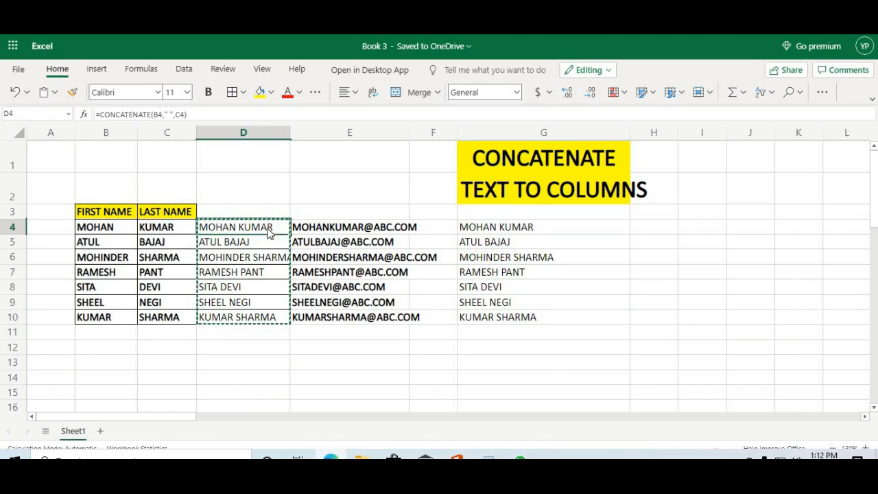
pyautogui.click(539, 230)
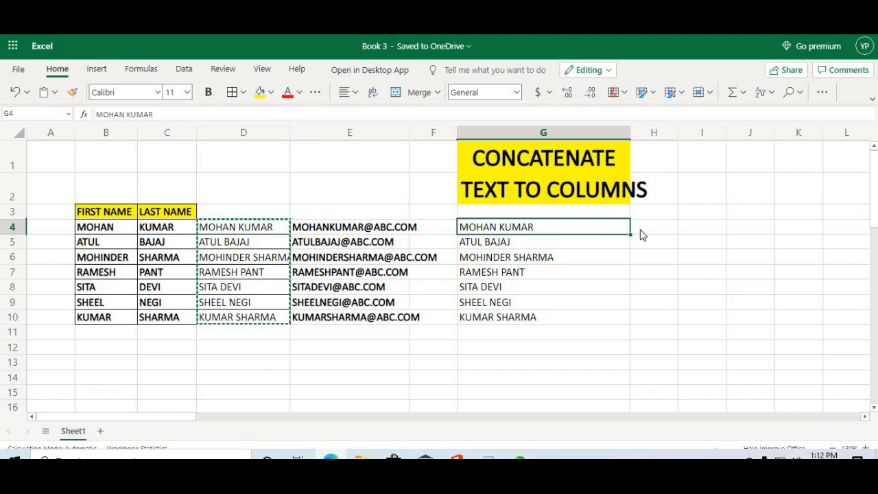
# Split the full names in G4:G10 into first and last names with Text to Columns, adding Space as a delimiter.
pyautogui.moveTo(556, 231); pyautogui.dragTo(535, 316)
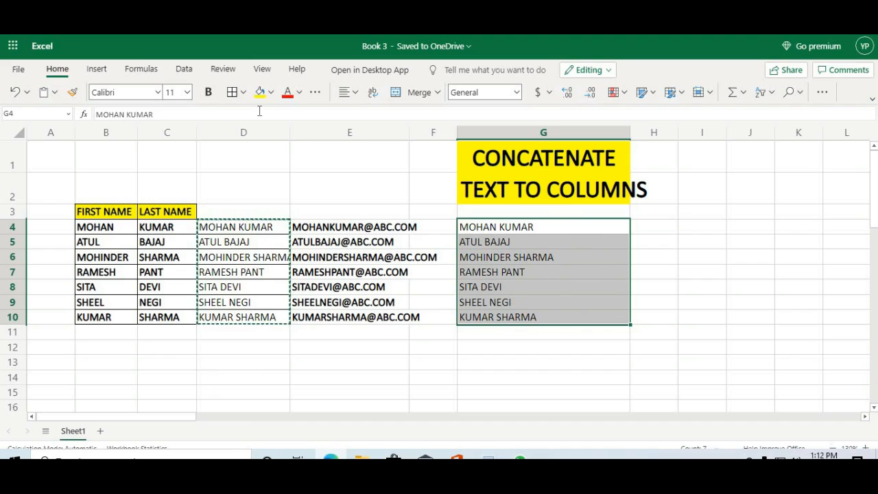
pyautogui.click(192, 74)
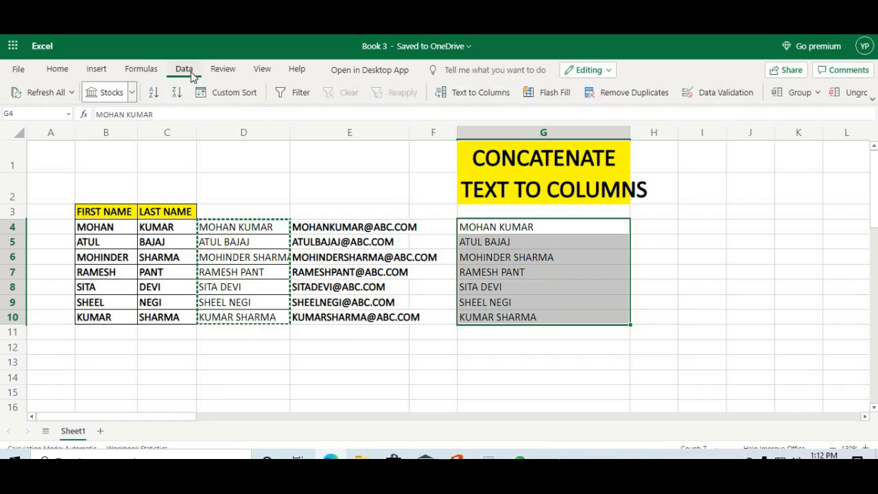
pyautogui.click(473, 94)
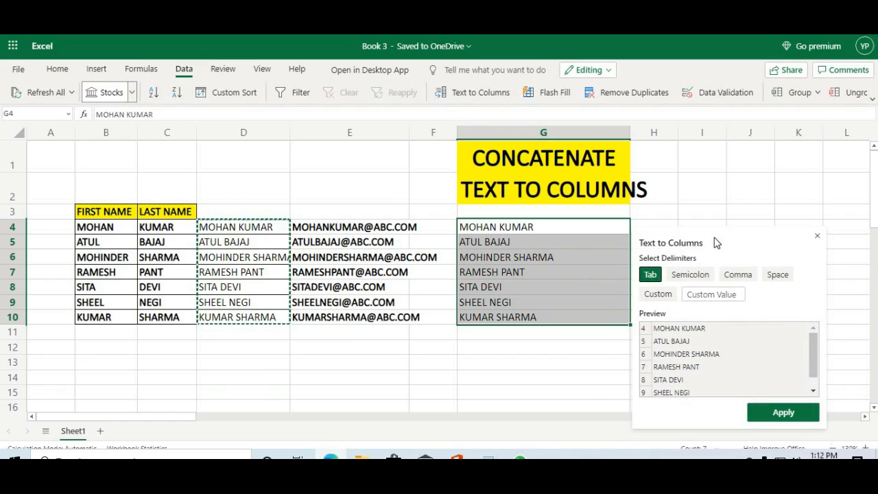
pyautogui.hotkey('ctrl', 'a')
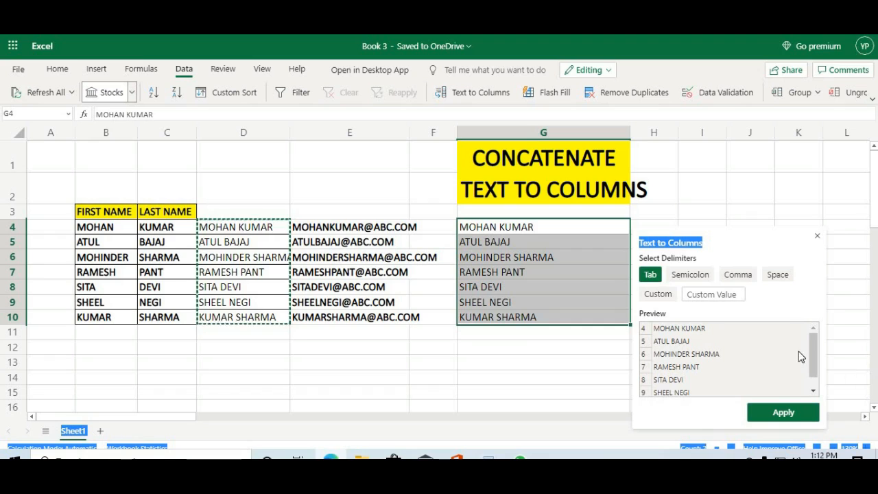
pyautogui.click(777, 278)
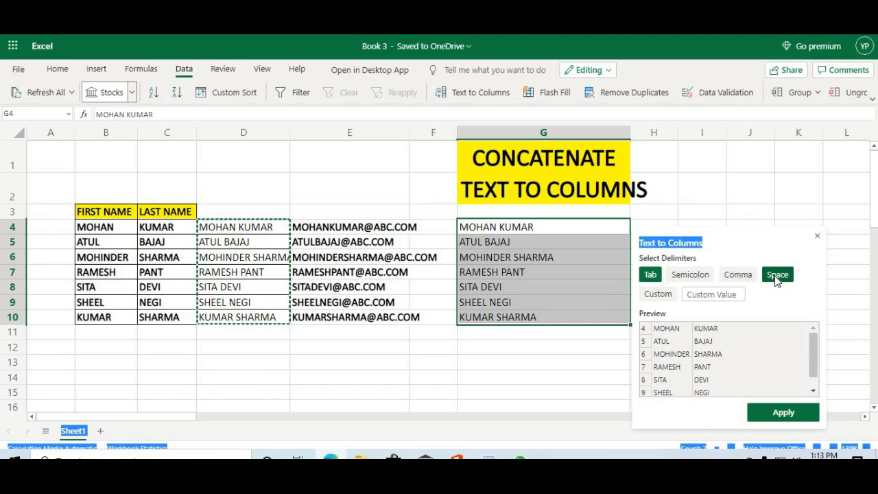
pyautogui.moveTo(734, 254); pyautogui.dragTo(568, 207)
pyautogui.click(739, 255)
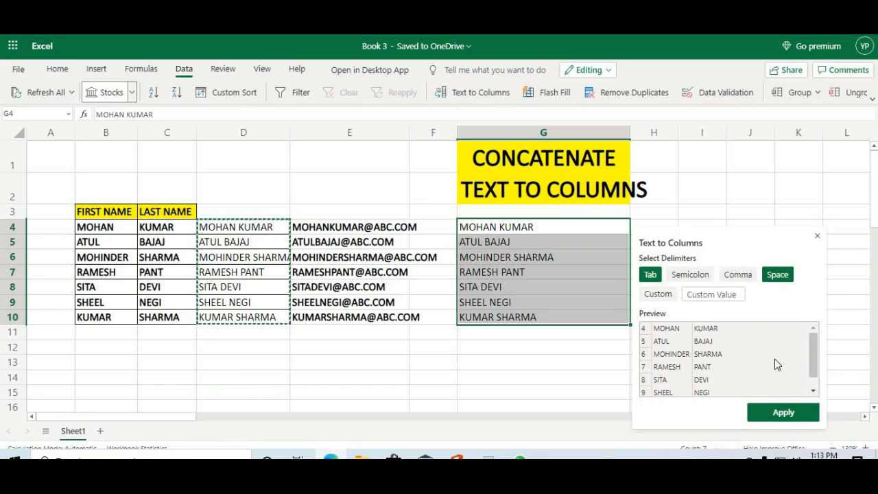
pyautogui.click(773, 414)
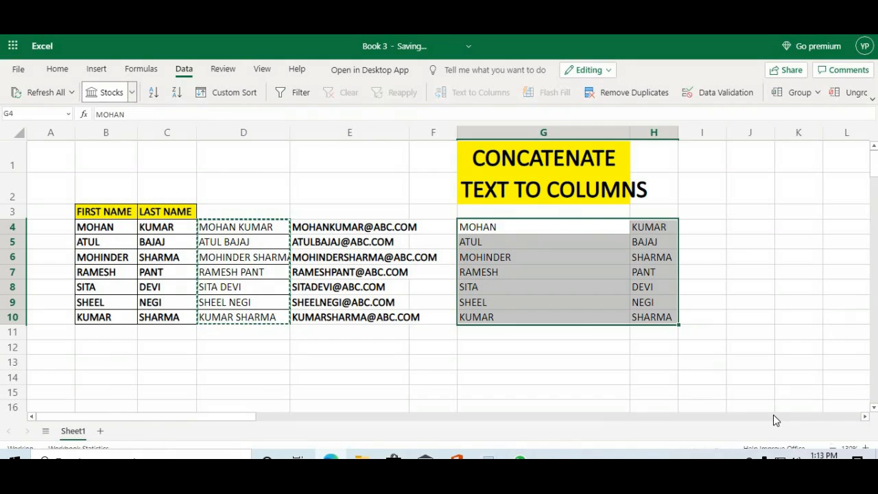
pyautogui.click(691, 382)
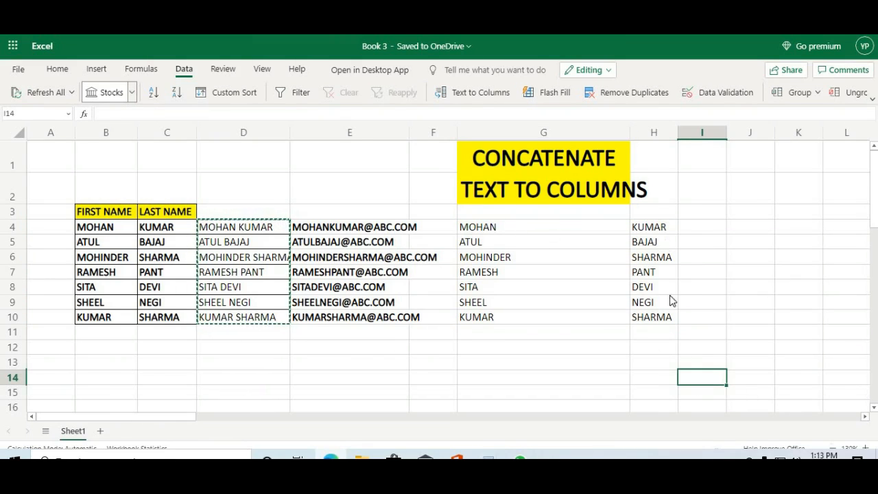